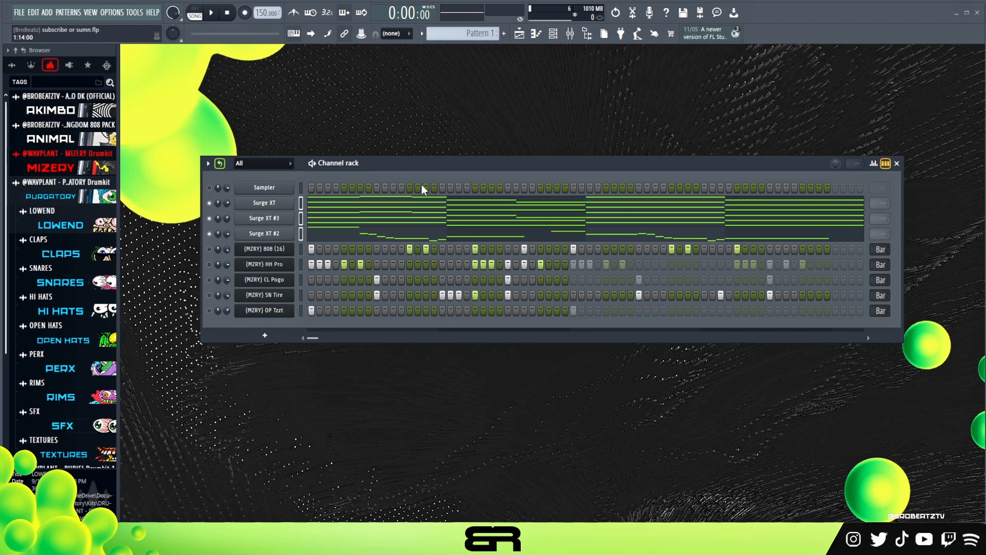
Step: Open the Surge XT channel's chord notes from the channel rack in the piano roll
left_click_drag(412, 162, 415, 143)
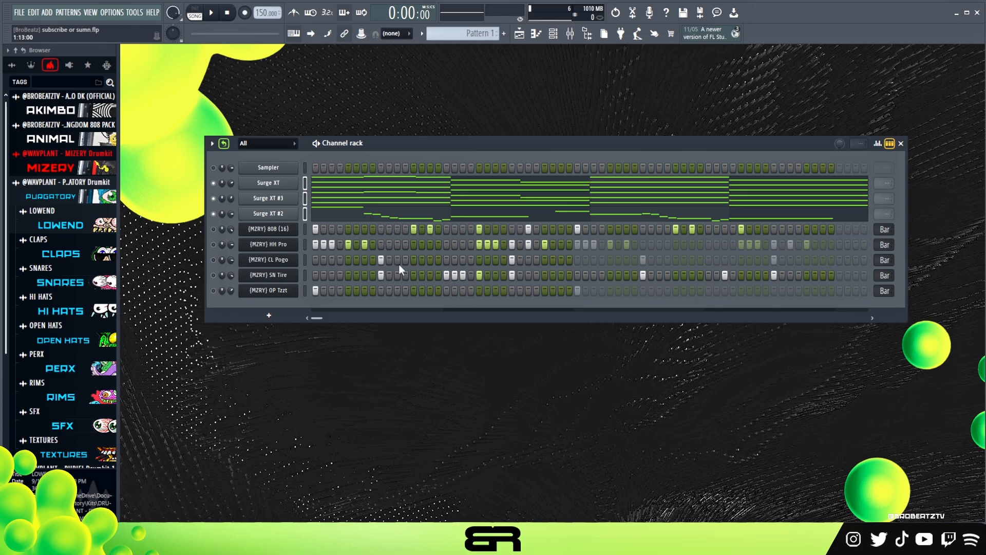
left_click(355, 186)
scroll(362, 216, "down", 2)
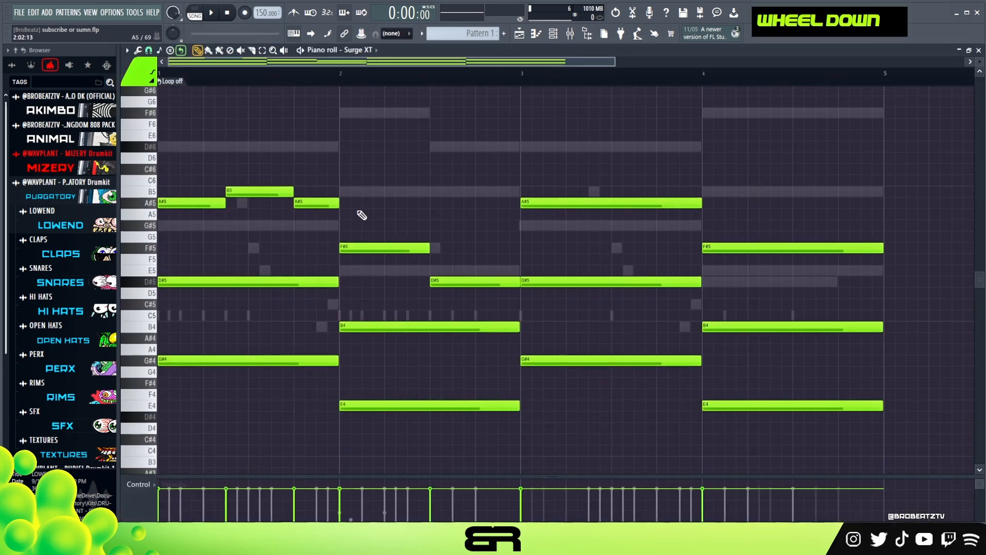
Step: Try duplicating the bar 3–4 chord notes onto bars 1–2, and delete the duplicated notes
left_click_drag(533, 166, 859, 467, "ctrl")
left_click_drag(638, 314, 124, 300, "shift")
scroll(465, 362, "up", 2)
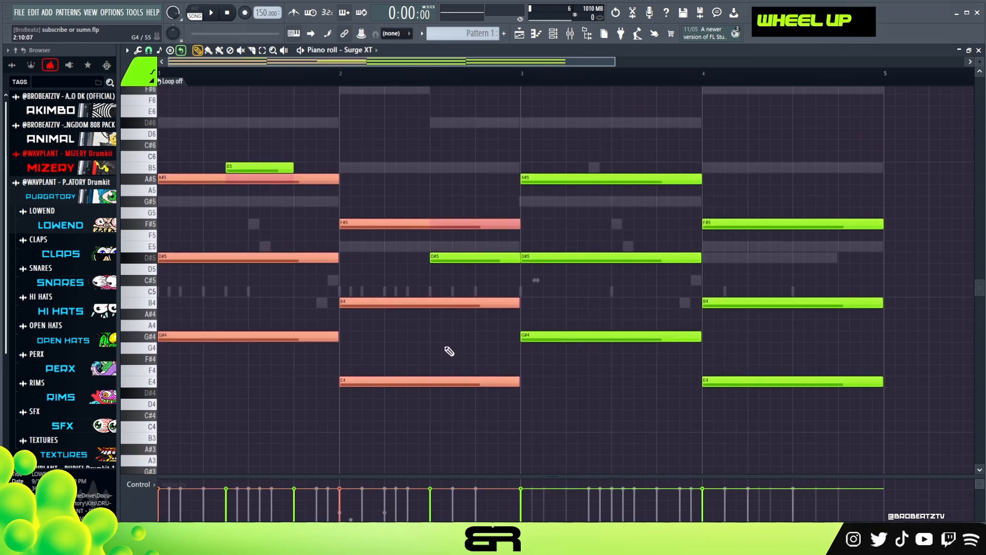
key("Delete")
right_click(493, 213)
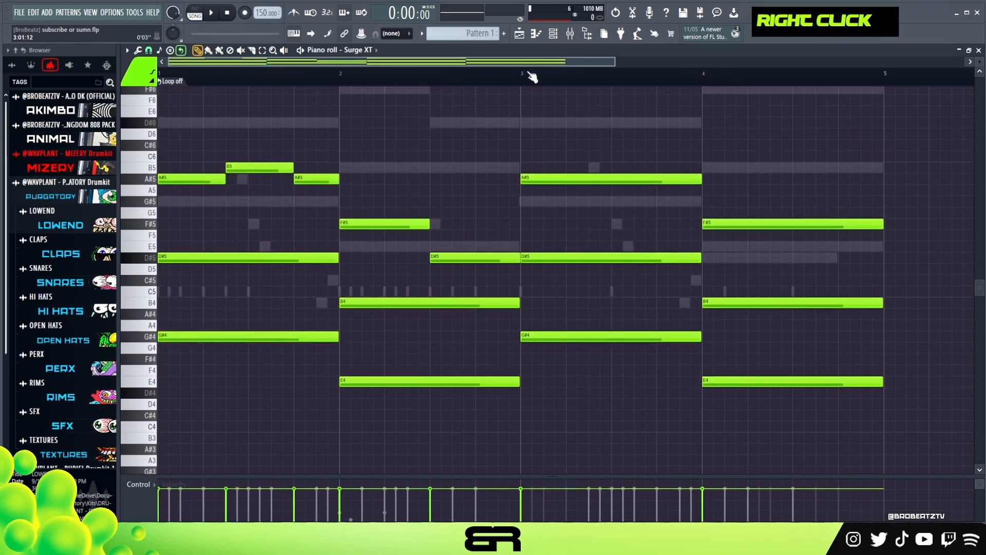
Step: Leave only the Surge XT and Surge XT #3 channels active in the channel rack and play the pattern
left_click(550, 39)
left_click(214, 183, "ctrl")
left_click(214, 198)
key("space")
key("space")
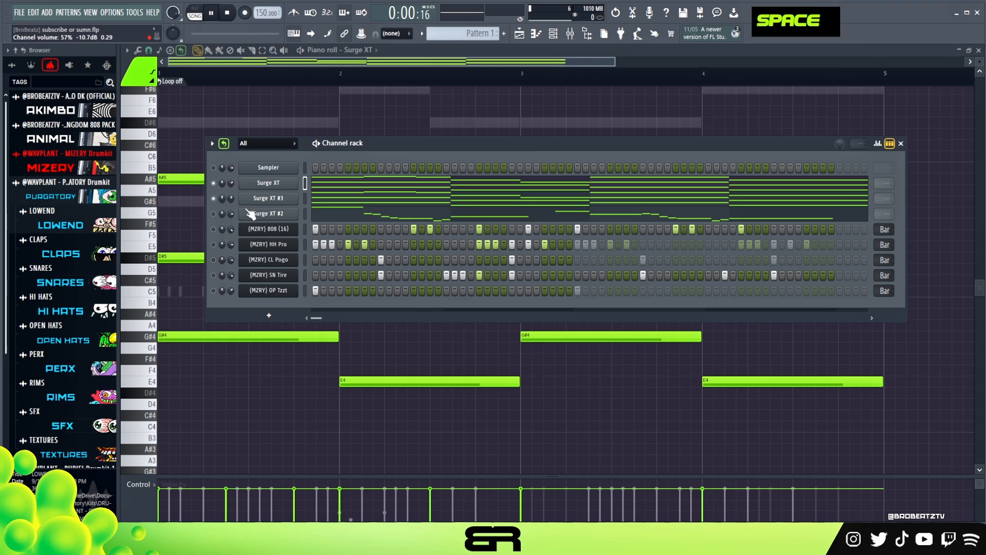
key("space")
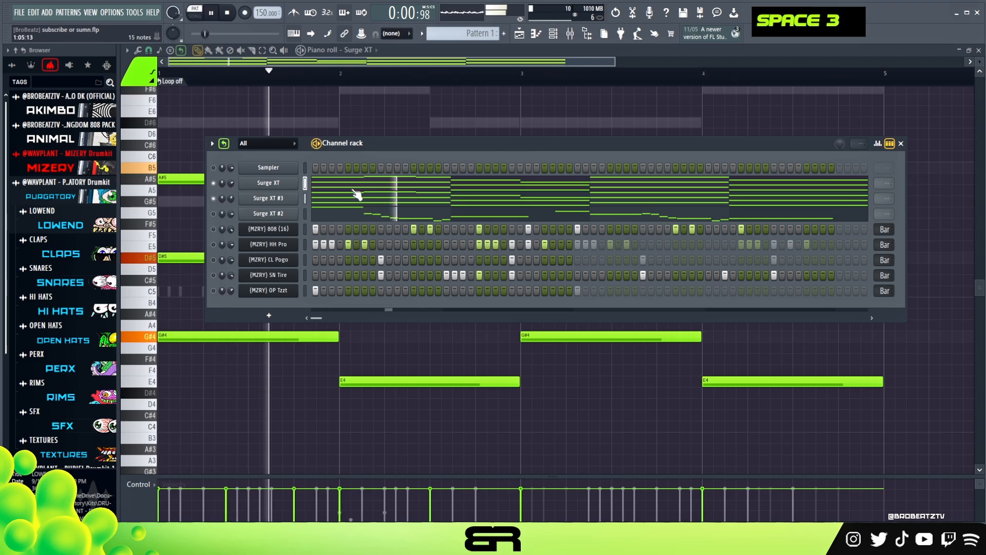
key("space")
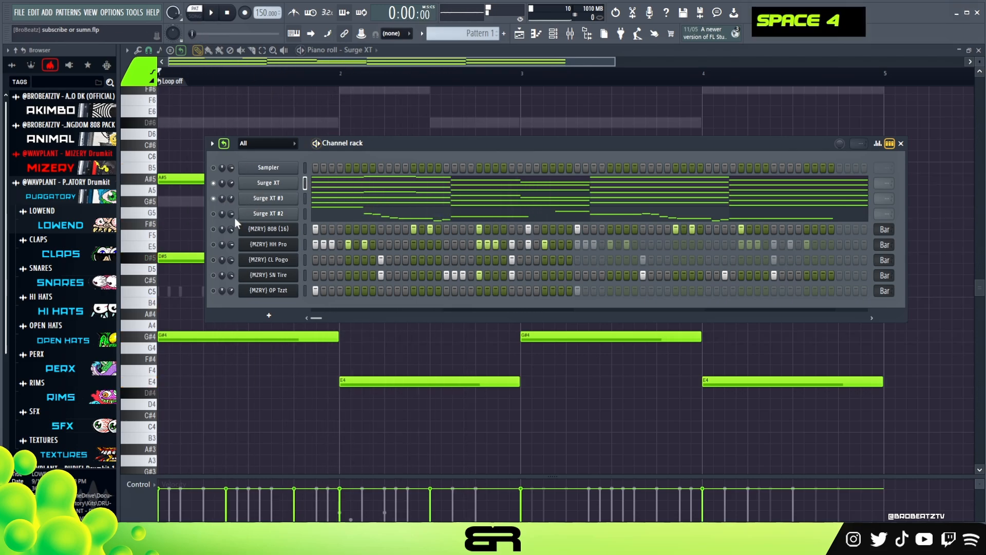
Step: Open the Surge XT #2 melody in the piano roll and play the pattern to hear it with the chords
double_click(349, 213)
scroll(359, 228, "up", 4)
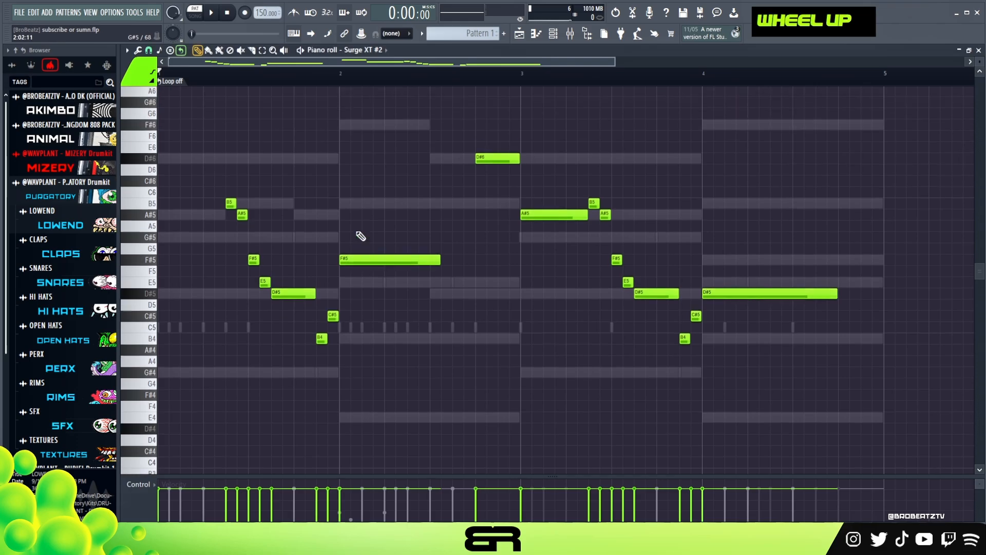
right_click(419, 169)
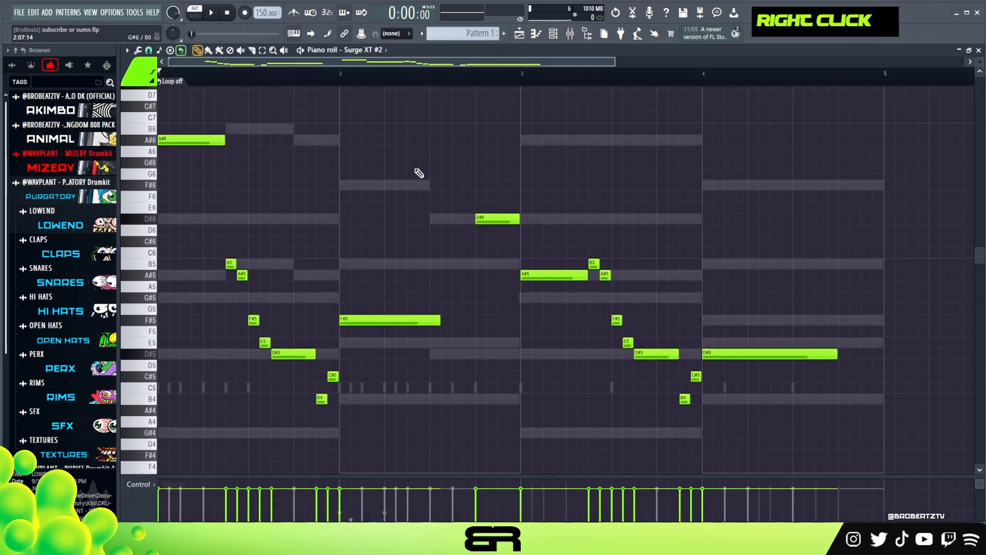
scroll(423, 183, "down", 2)
key("space")
scroll(423, 185, "up", 2)
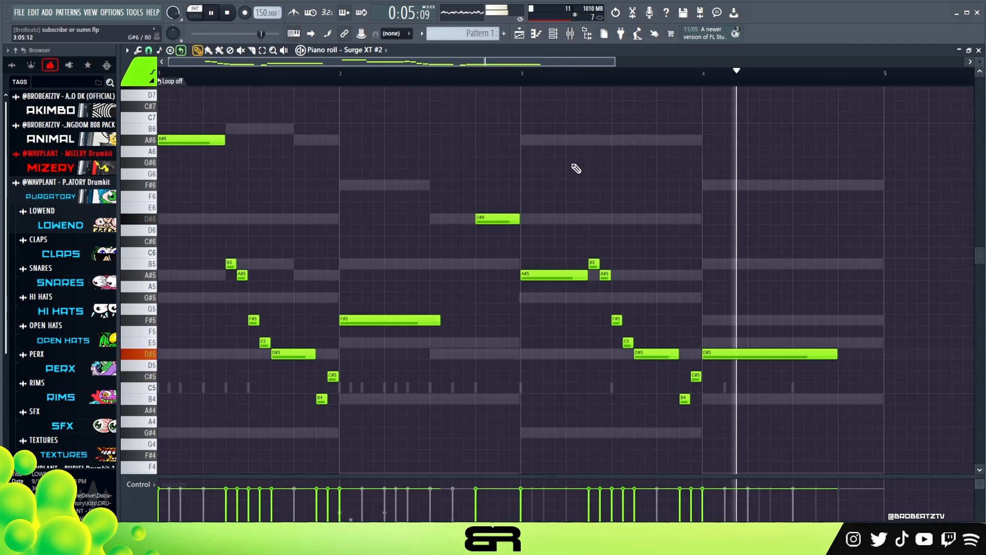
key("space")
Step: Close the piano roll and open the mixer over the channel rack
key("F6")
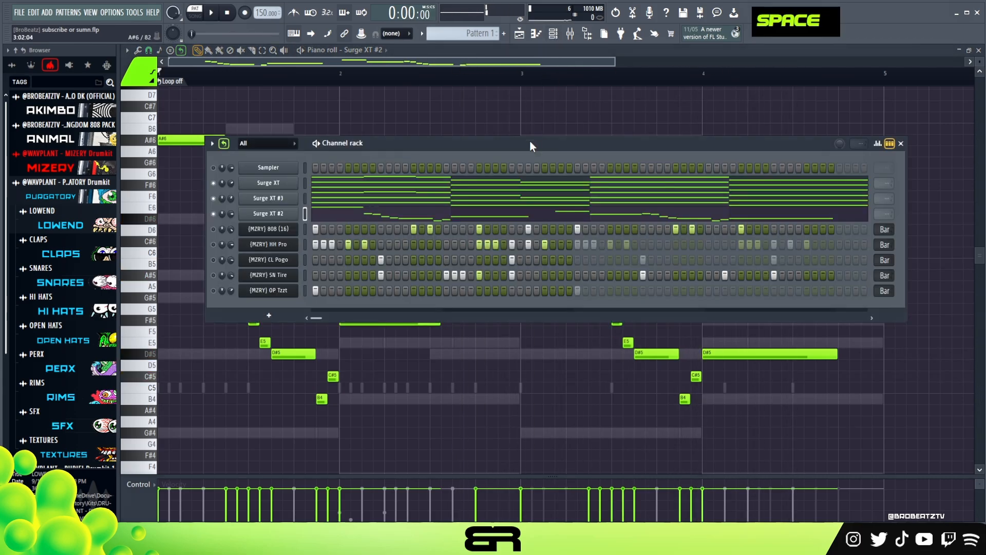
left_click(519, 34)
left_click(553, 34)
left_click(979, 50)
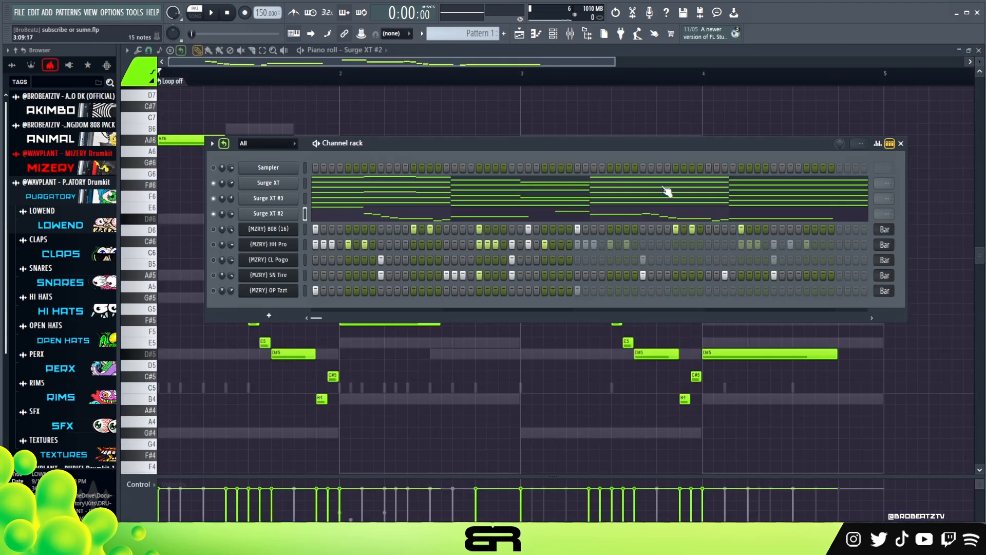
left_click(978, 51)
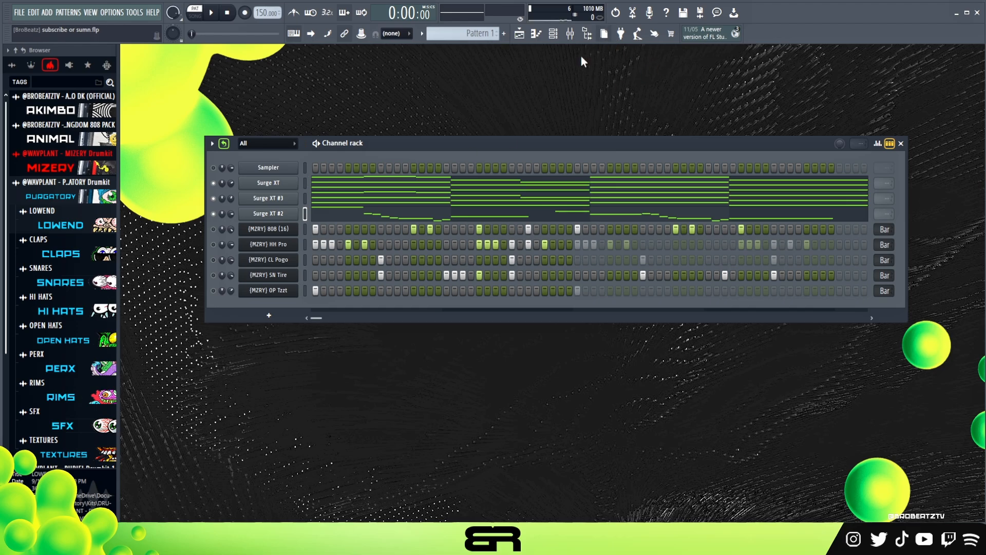
left_click_drag(438, 141, 440, 162)
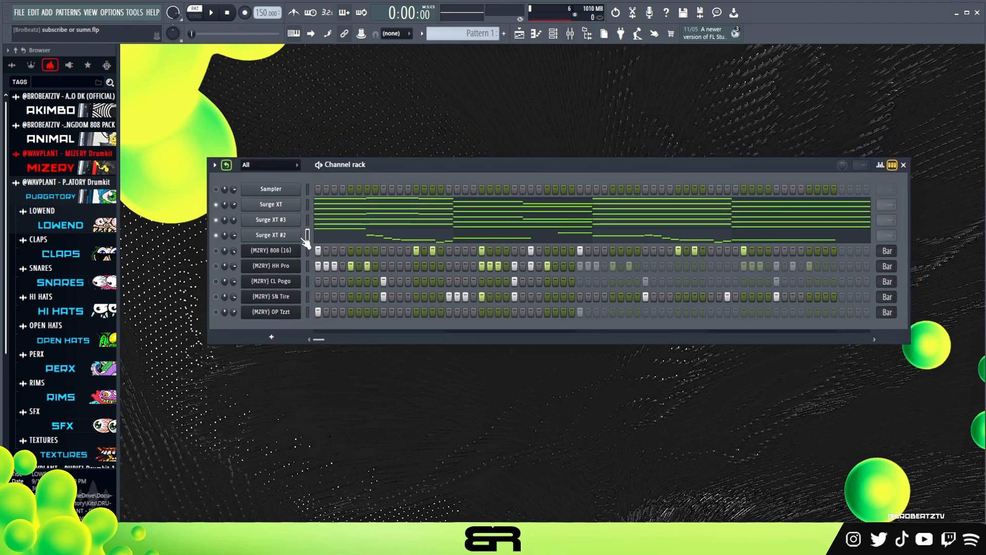
left_click(570, 35)
left_click_drag(659, 172, 508, 141)
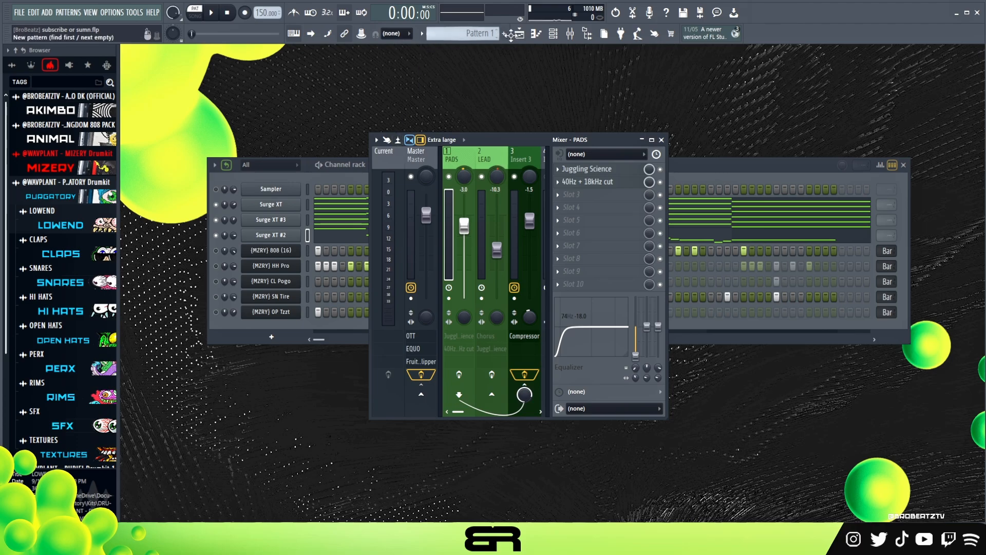
Step: Delete the Pattern 1 clip from Track 3 of the playlist and close the playlist
left_click(519, 33)
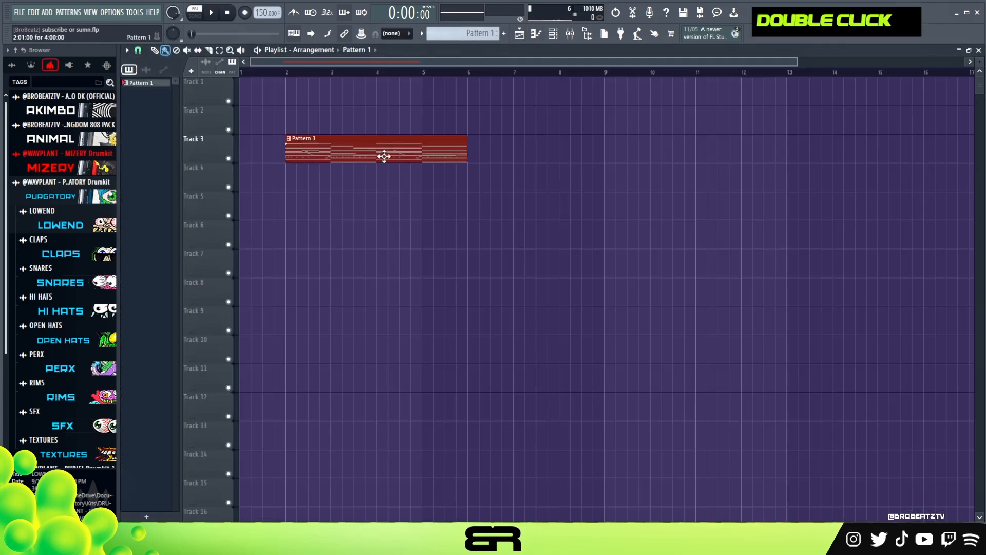
right_click(420, 148)
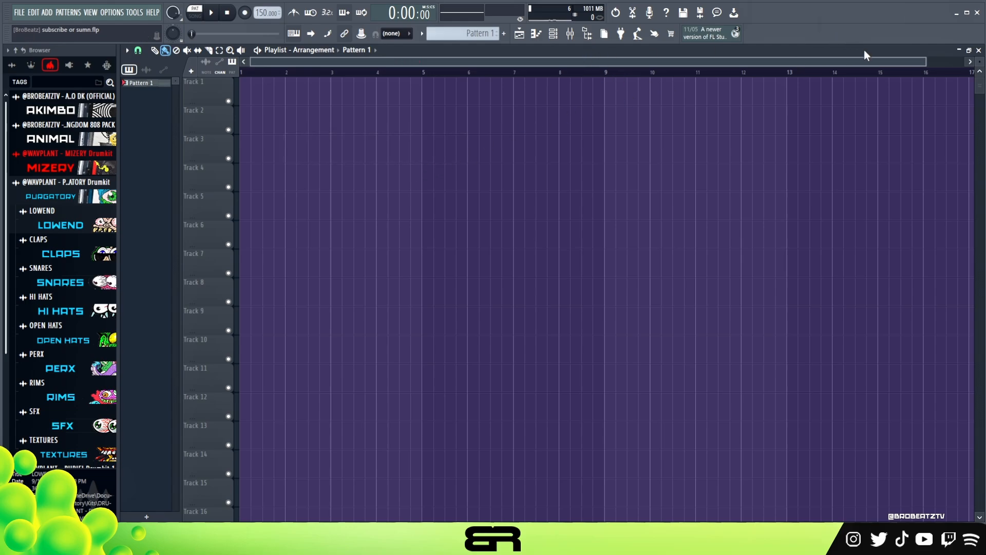
left_click(979, 49)
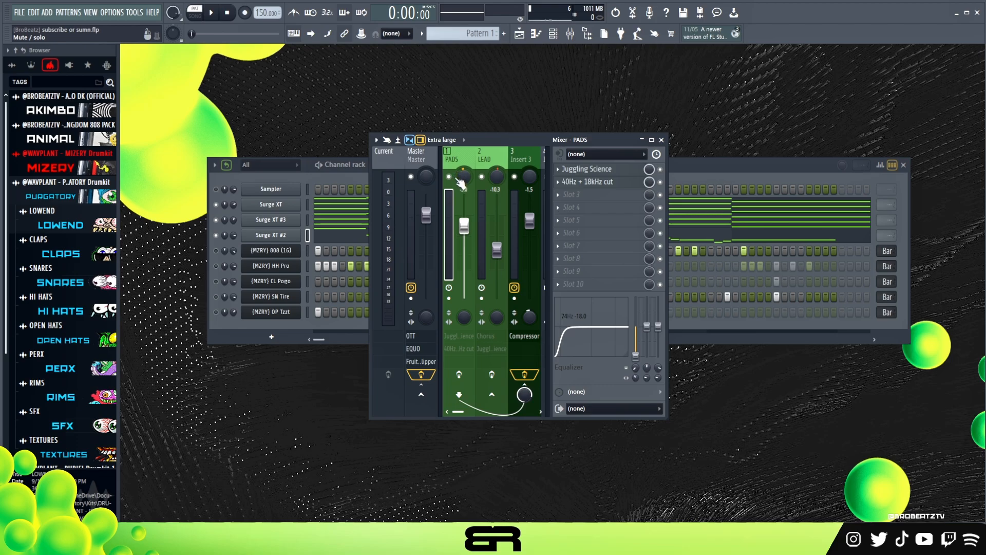
Step: Mute the LEAD track in the mixer, keeping Insert 3 enabled
left_click(481, 176)
left_click(514, 177)
left_click(516, 177)
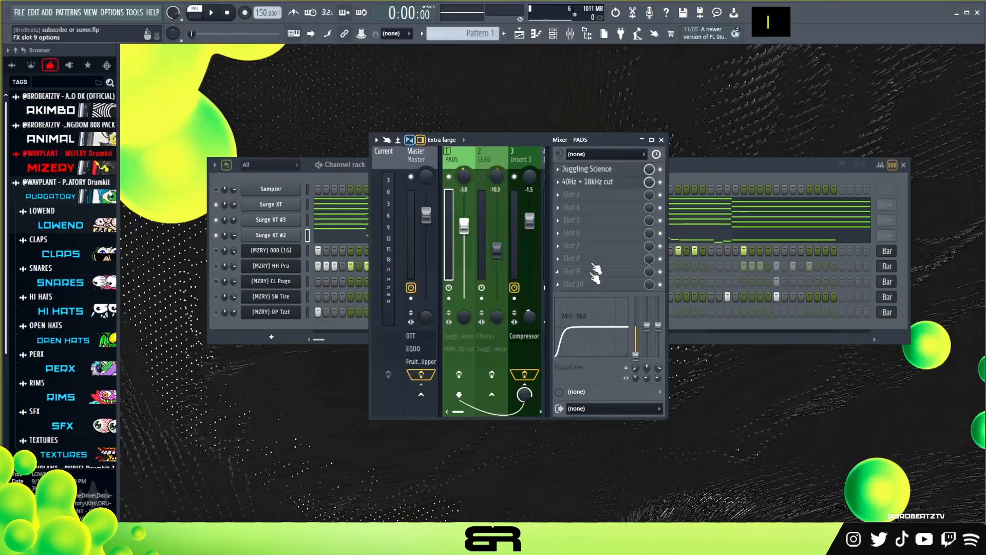
Step: Open the Juggling Science Gross Beat effect on the PADS track and move its window clear of the effect slots
left_click(586, 167)
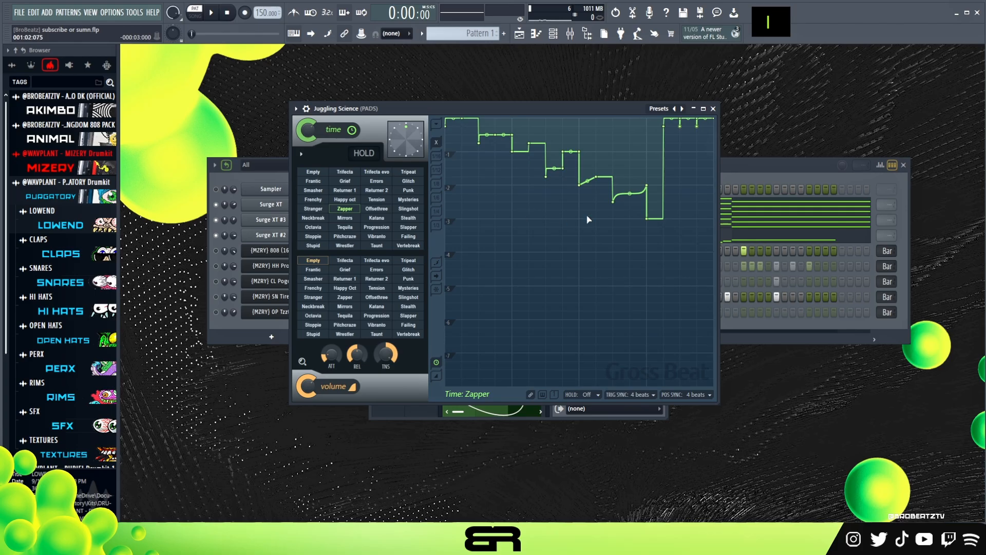
left_click_drag(556, 109, 575, 122)
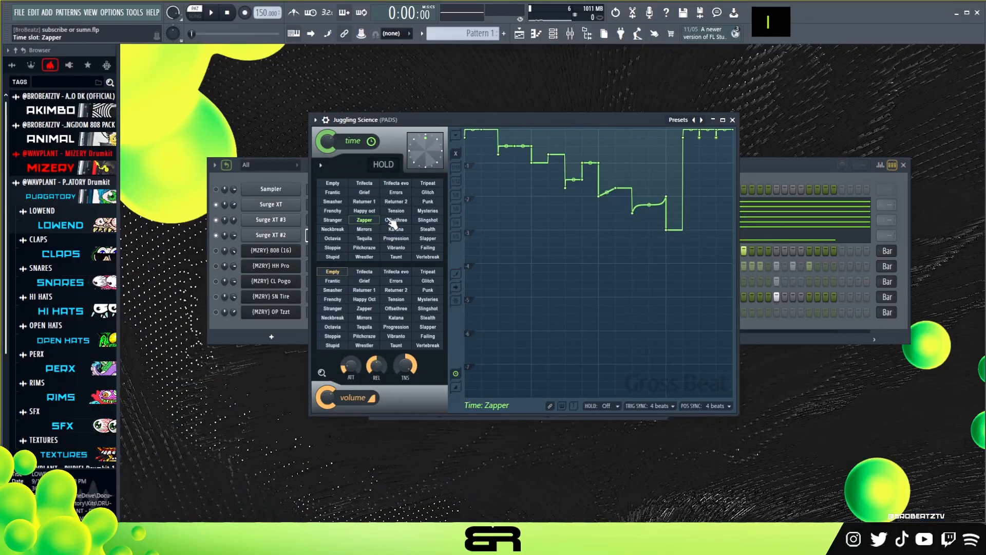
left_click_drag(451, 119, 588, 186)
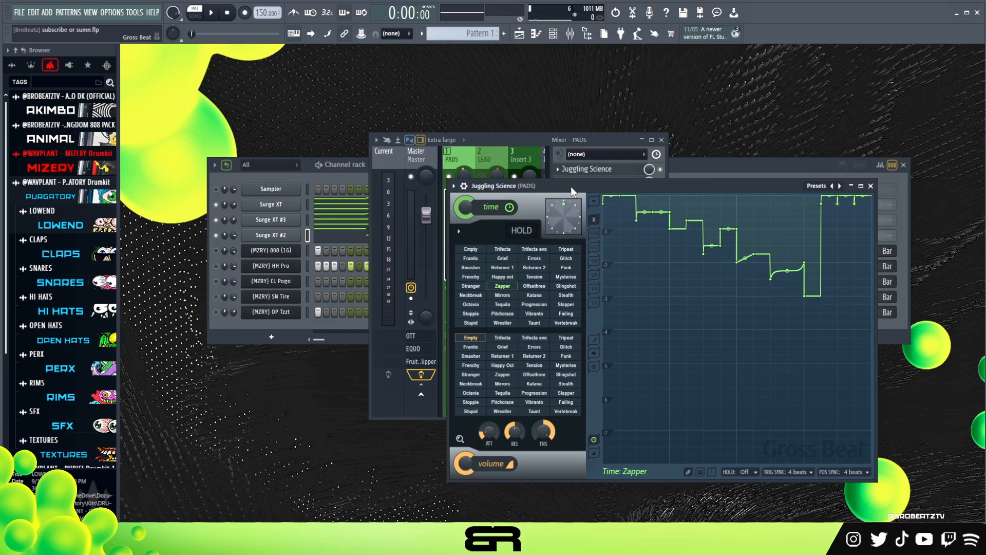
left_click_drag(581, 187, 570, 234)
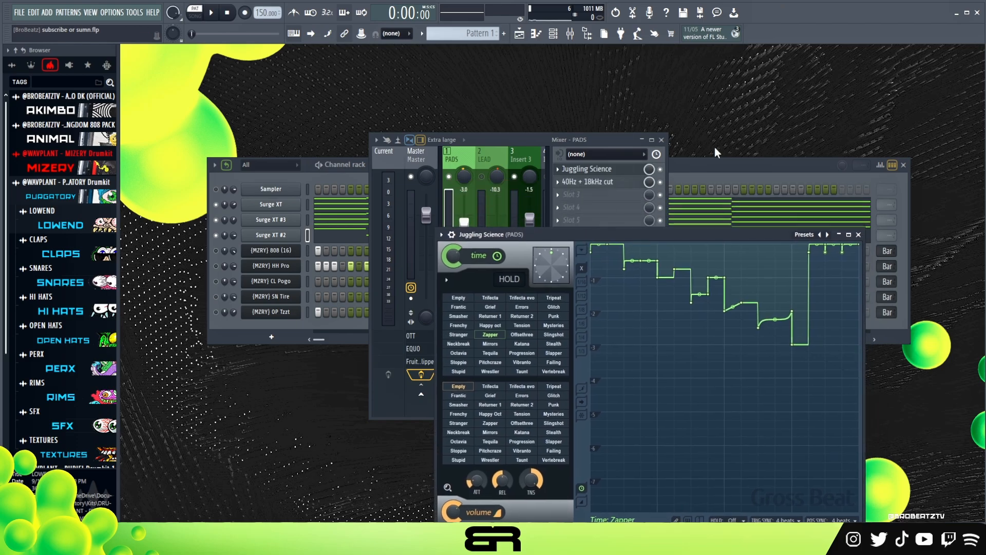
Step: Return to the channel rack and reopen the Surge XT chords in the piano roll
left_click(702, 165)
left_click(492, 204)
scroll(449, 237, "down", 2)
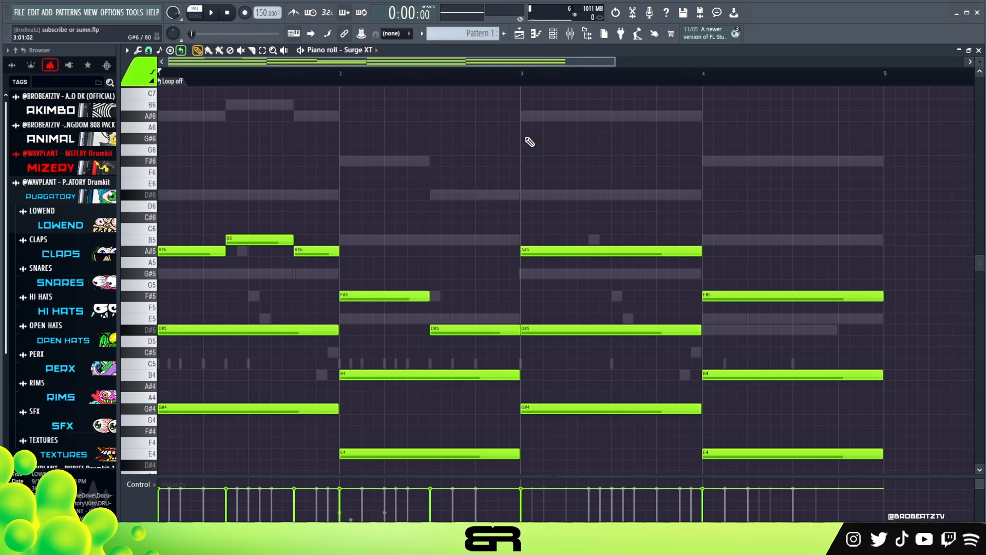
Step: Enable the PADS mixer track's effects and play the chords through them
left_click(570, 36)
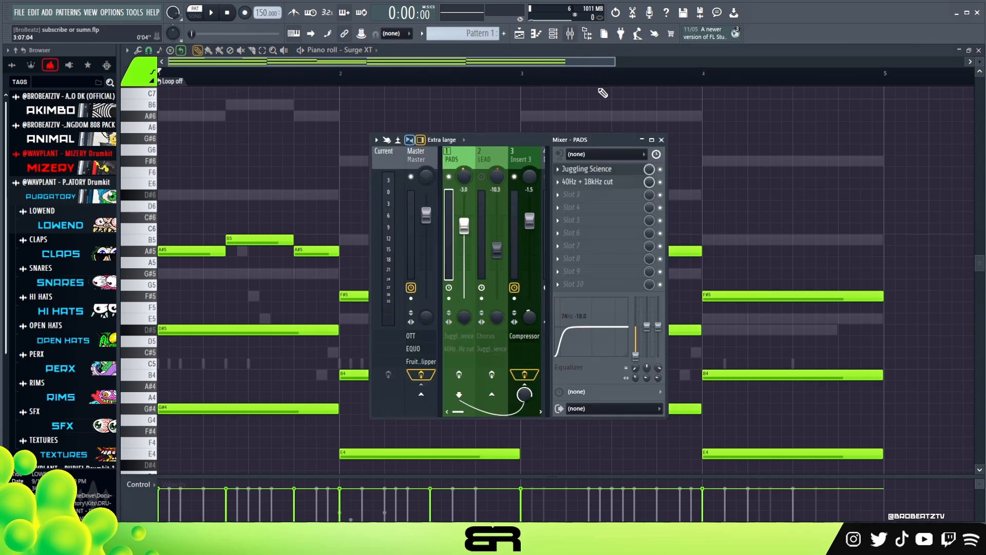
left_click(461, 375)
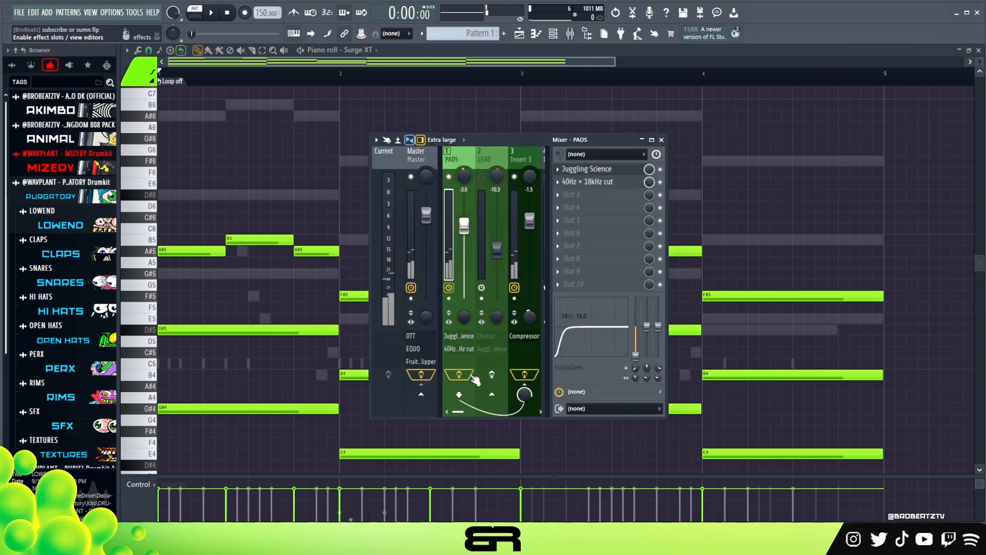
double_click(609, 171)
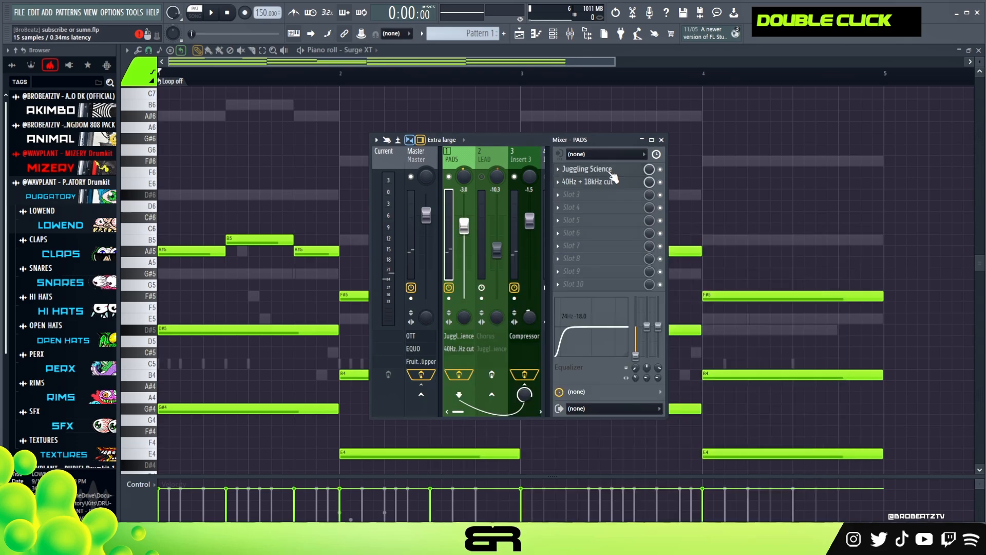
key("space")
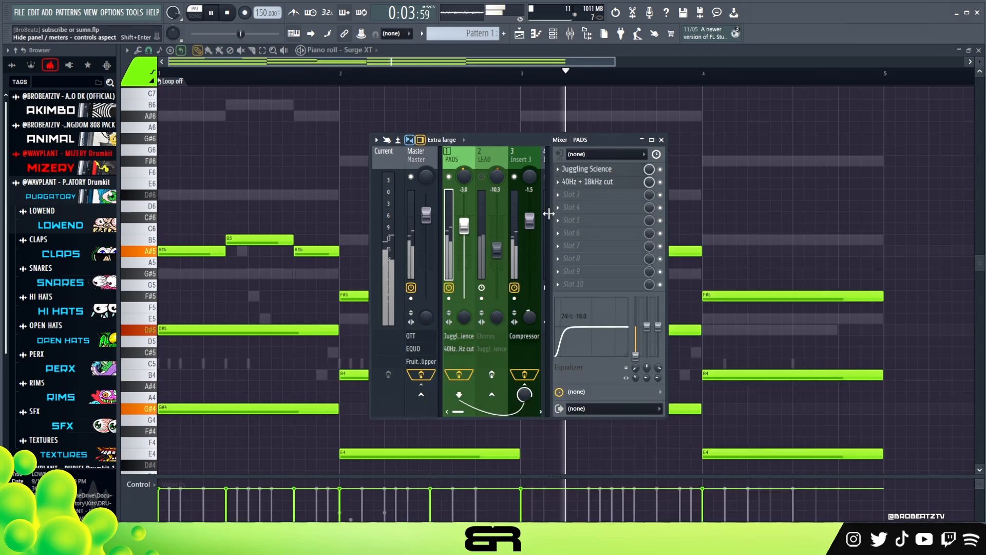
key("space")
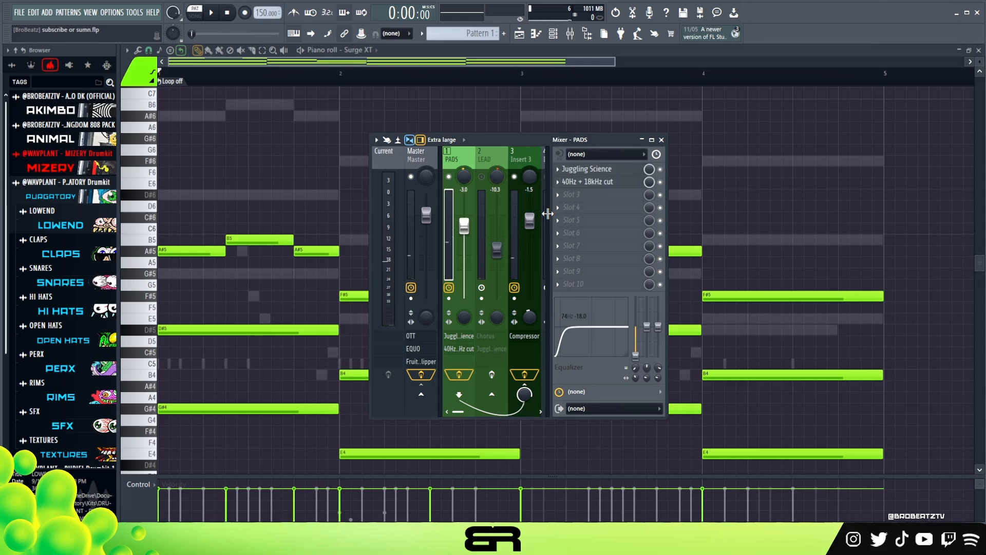
Step: Open the 40Hz + 18kHz cut equalizer on the PADS track
left_click(581, 170)
left_click(582, 170)
left_click(585, 183)
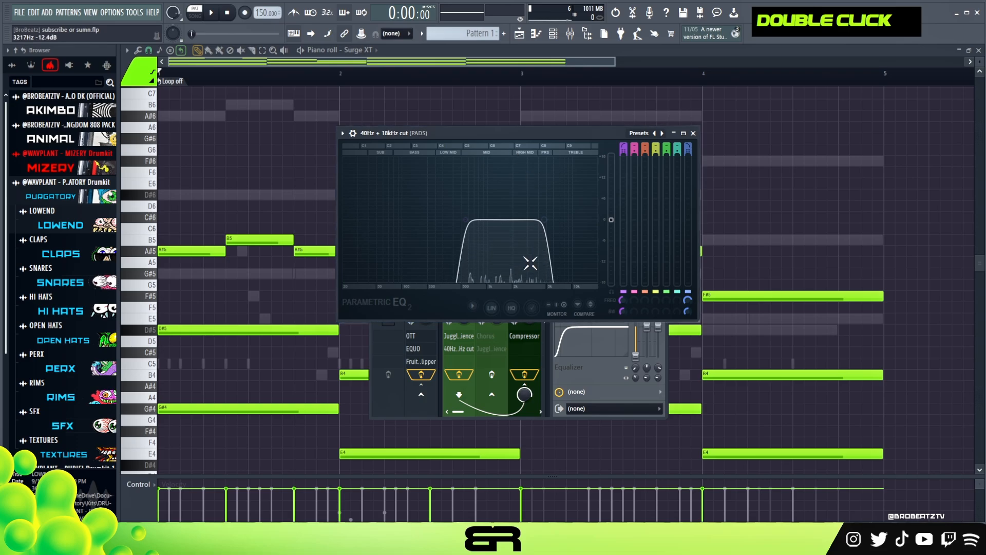
Step: Try widening the PADS equalizer's cuts with the band 7 low pass at about 18 kHz, play the chords, and undo the filter changes
left_click_drag(545, 220, 597, 221)
key("space")
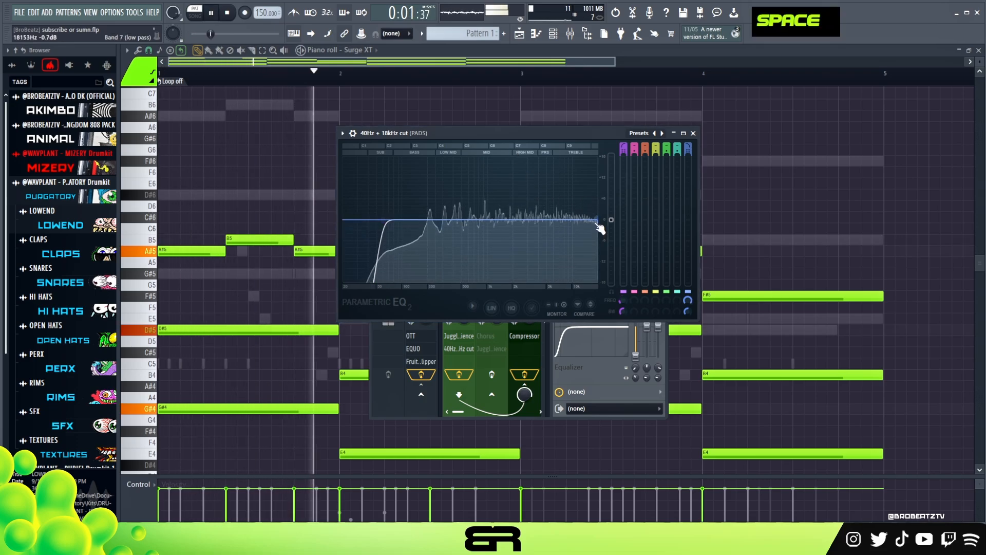
key("space")
left_click_drag(597, 220, 509, 220)
key("ctrl+z")
key("ctrl+z")
key("ctrl+z")
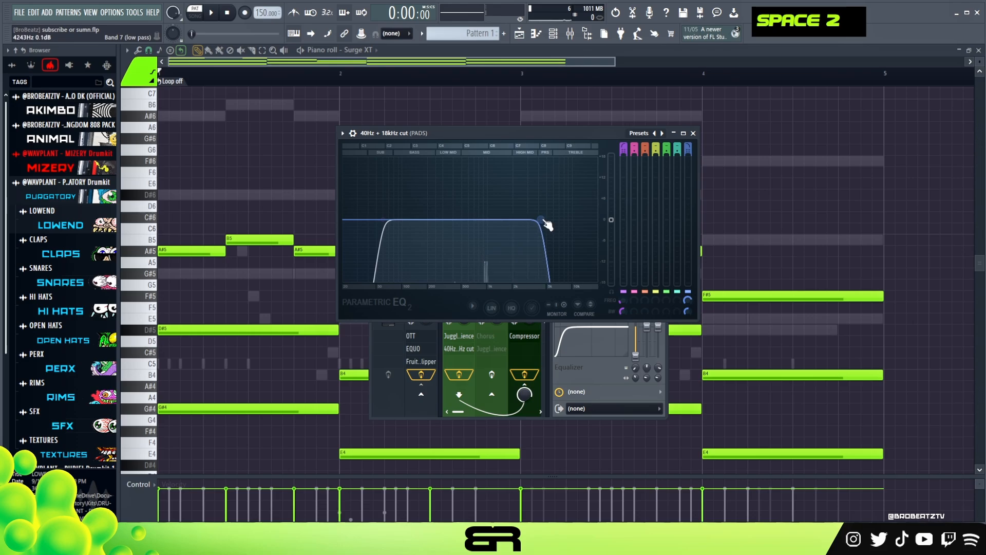
Step: Play the chords through the restored band-pass equalizer, close the equalizer and move the mixer aside
key("space")
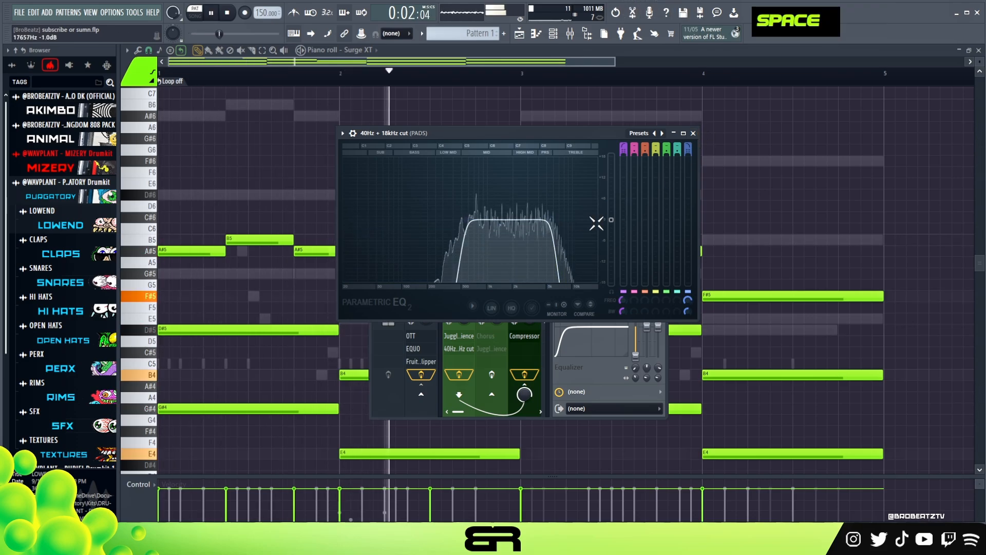
key("space")
left_click(692, 134)
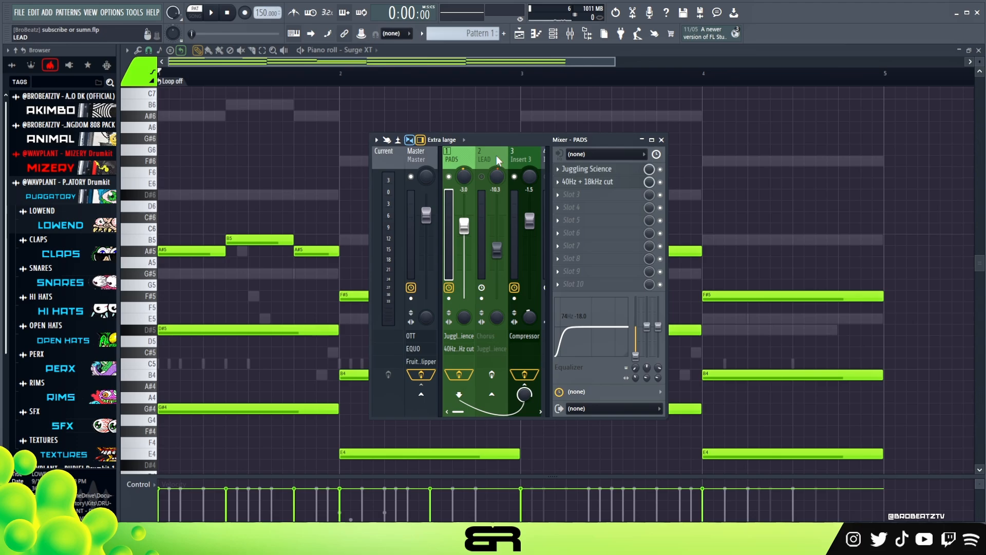
left_click_drag(509, 139, 555, 140)
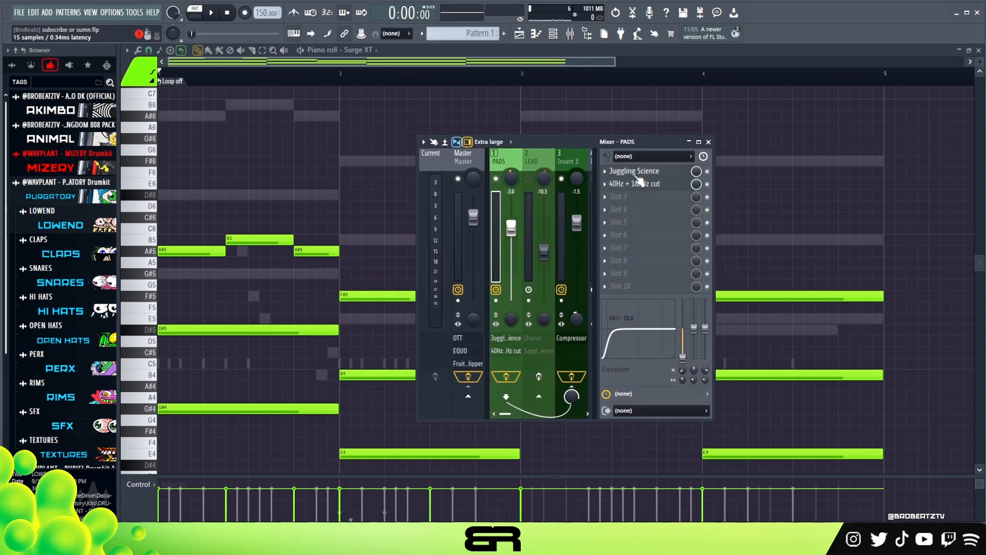
Step: Enable the LEAD mixer track's effects and view the settings of its Fruity Chorus
left_click(536, 177)
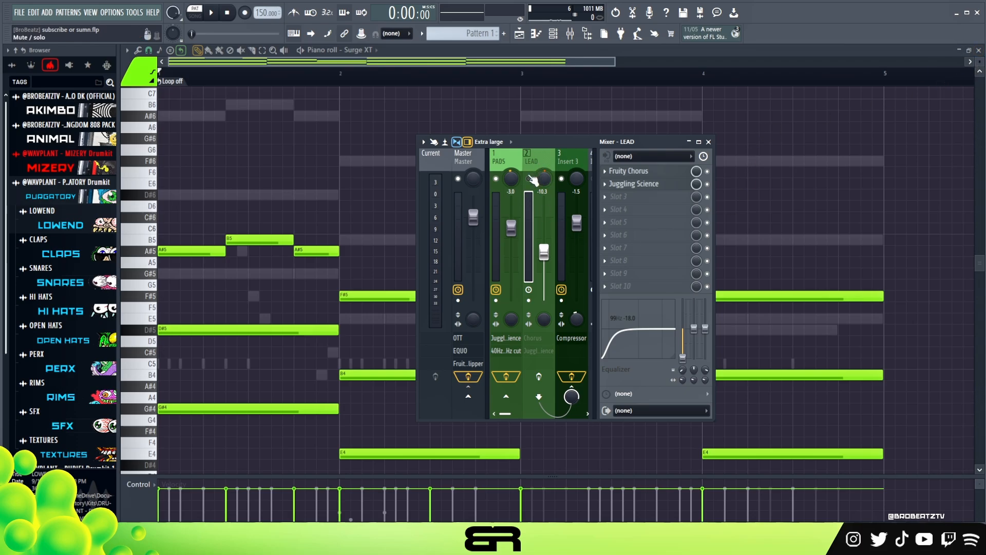
double_click(529, 177)
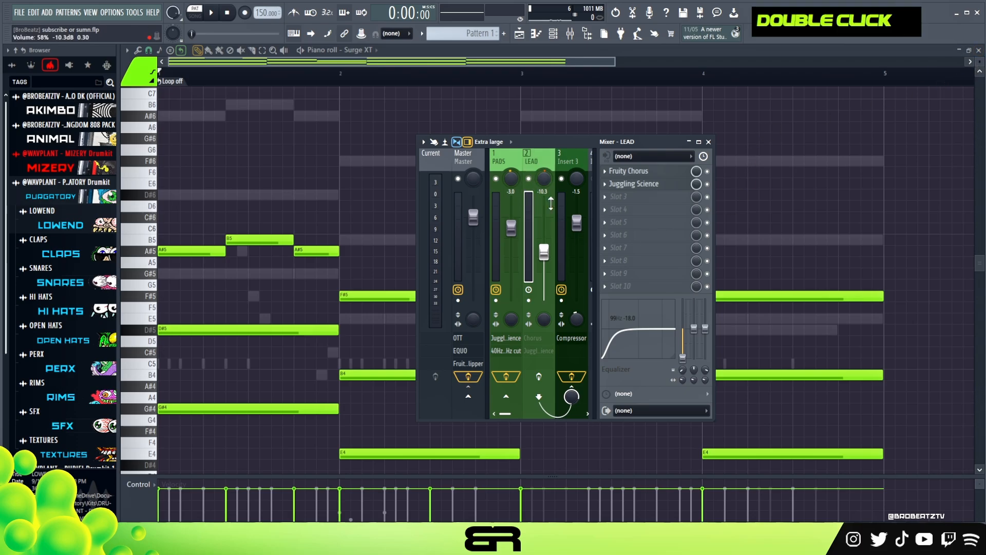
left_click(635, 172)
left_click_drag(343, 179, 433, 153)
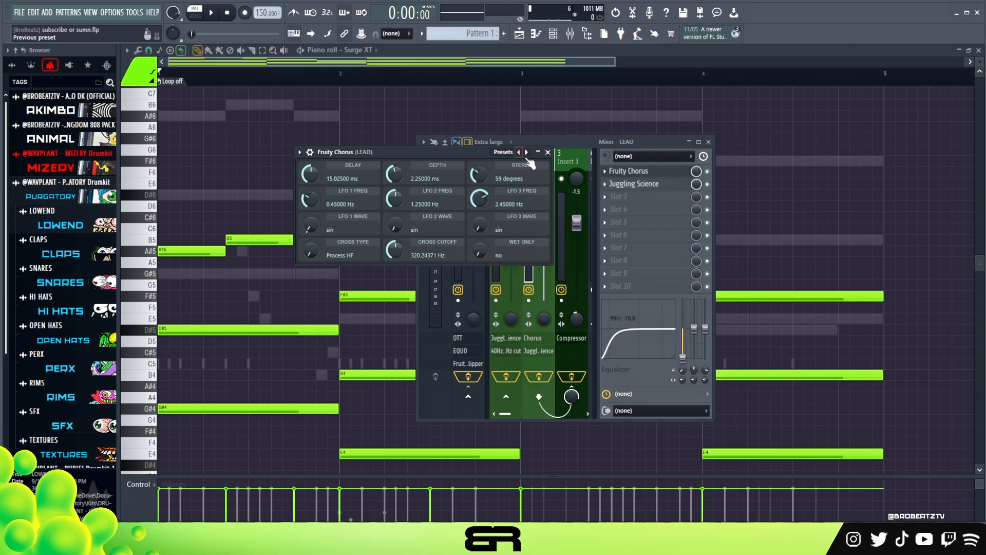
left_click(547, 152)
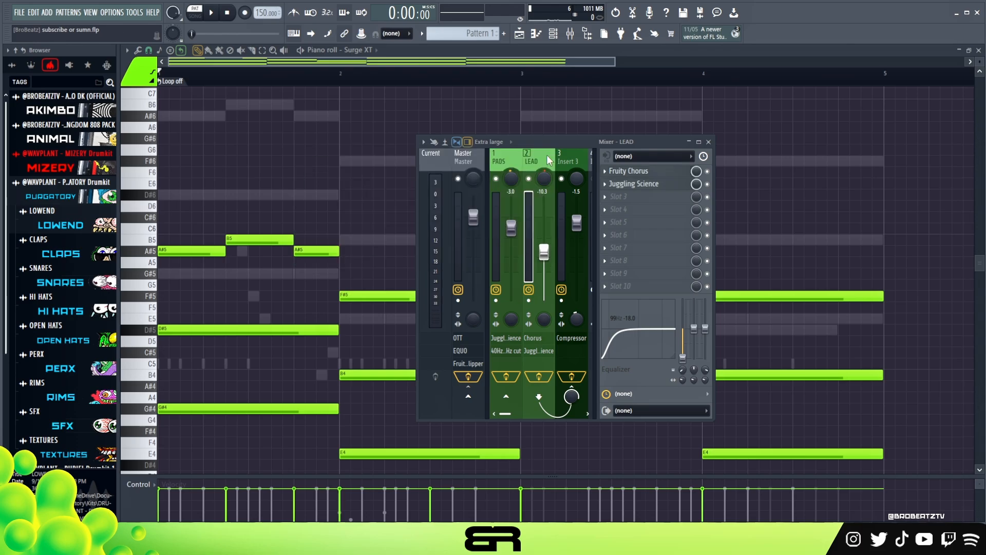
Step: Open the LEAD track's Juggling Science effect and play the melody through its Progression time pattern
left_click(633, 184)
left_click_drag(521, 148, 492, 145)
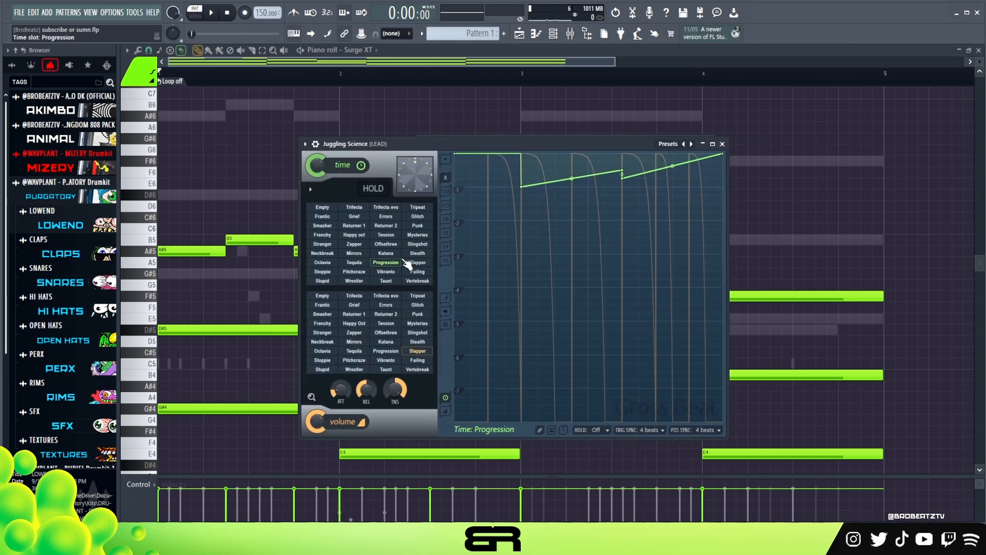
left_click_drag(575, 142, 580, 139)
key("space")
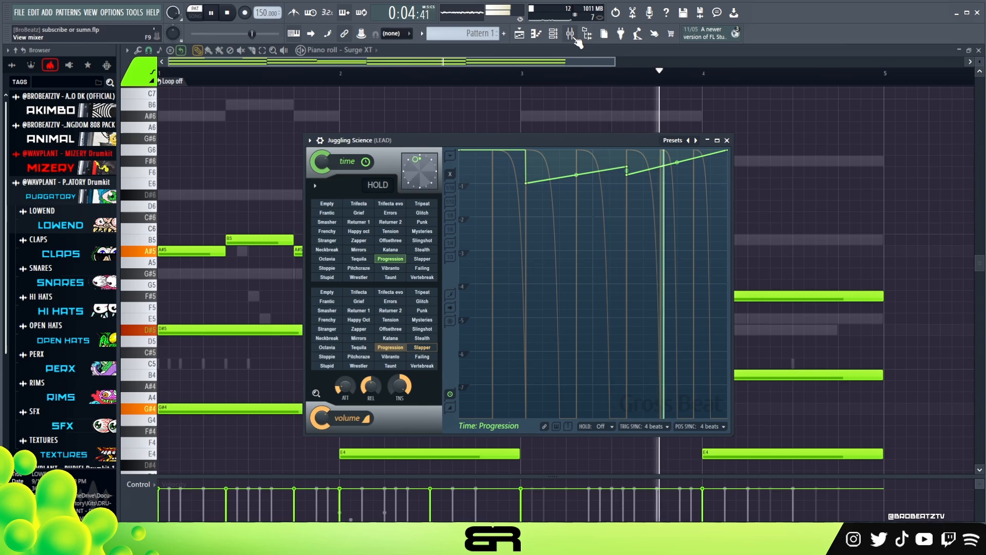
key("space")
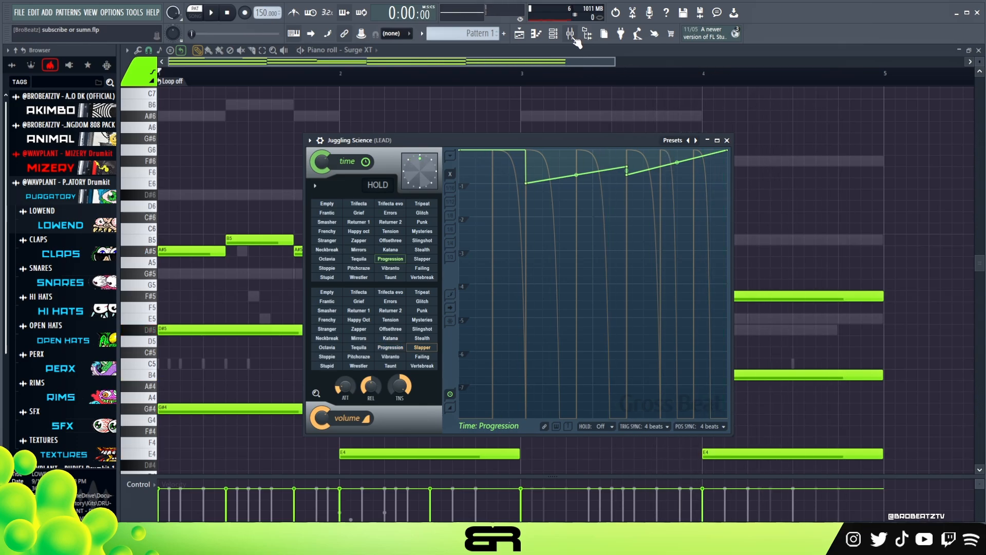
Step: Bypass the PADS and LEAD effects to hear the melody dry, re-enable them and close the mixer
left_click(574, 38)
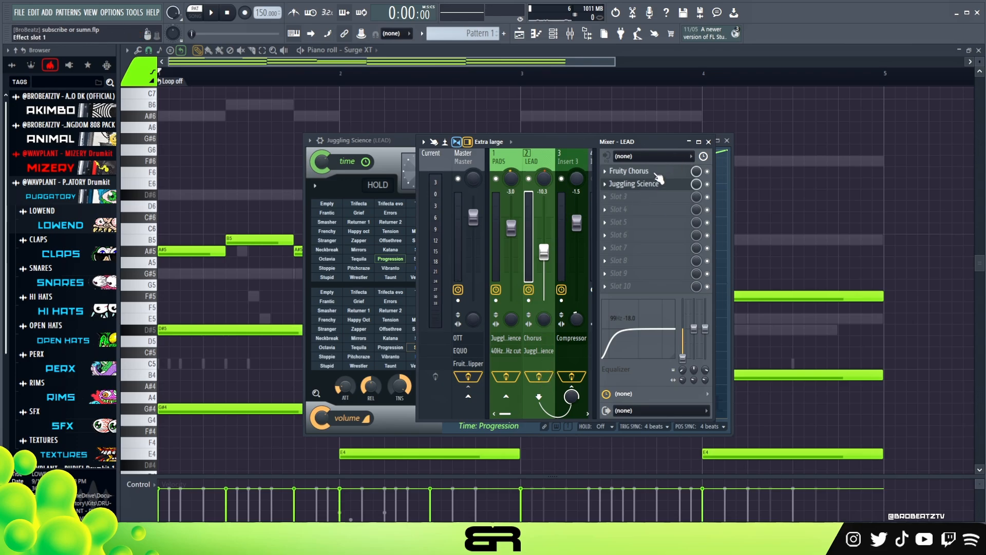
double_click(537, 375)
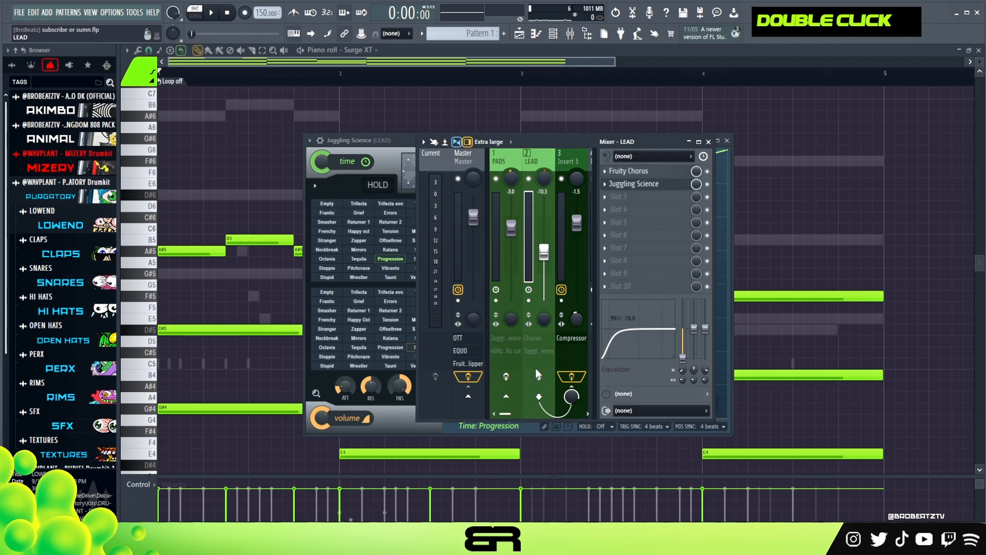
key("space")
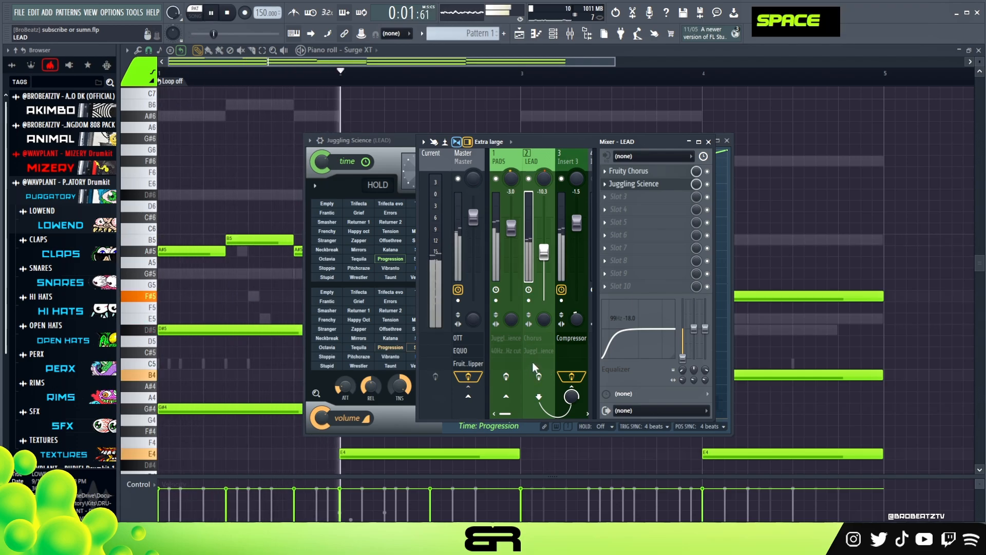
key("space")
double_click(537, 374)
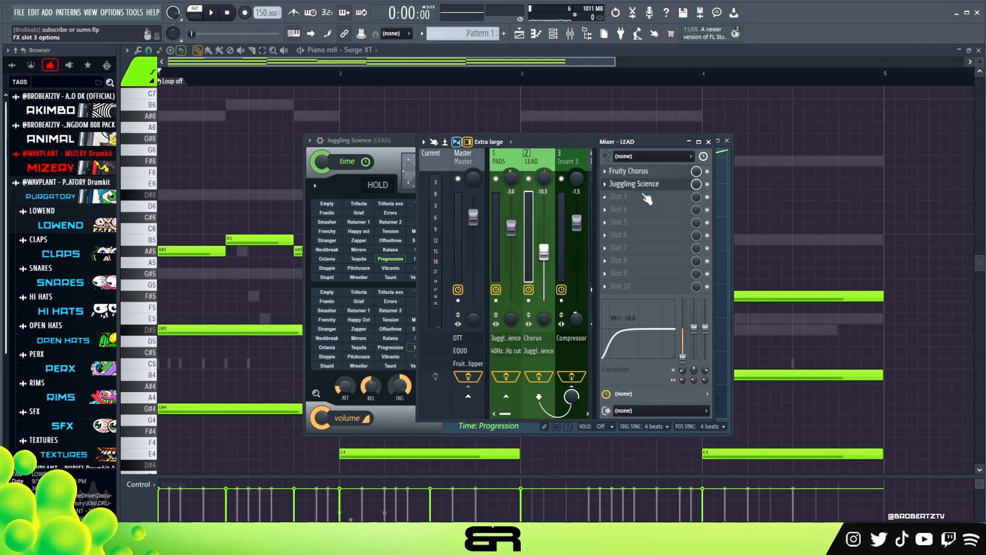
left_click(708, 141)
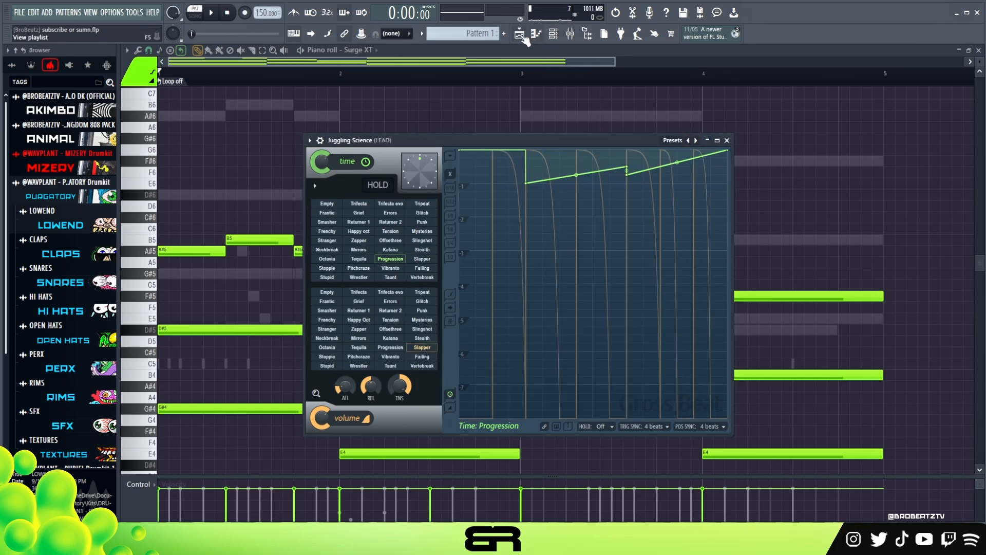
Step: Mute the three Surge XT channels in the channel rack, unmute the five drum channels and play the drums alone
left_click(553, 33)
left_click_drag(487, 163, 504, 135)
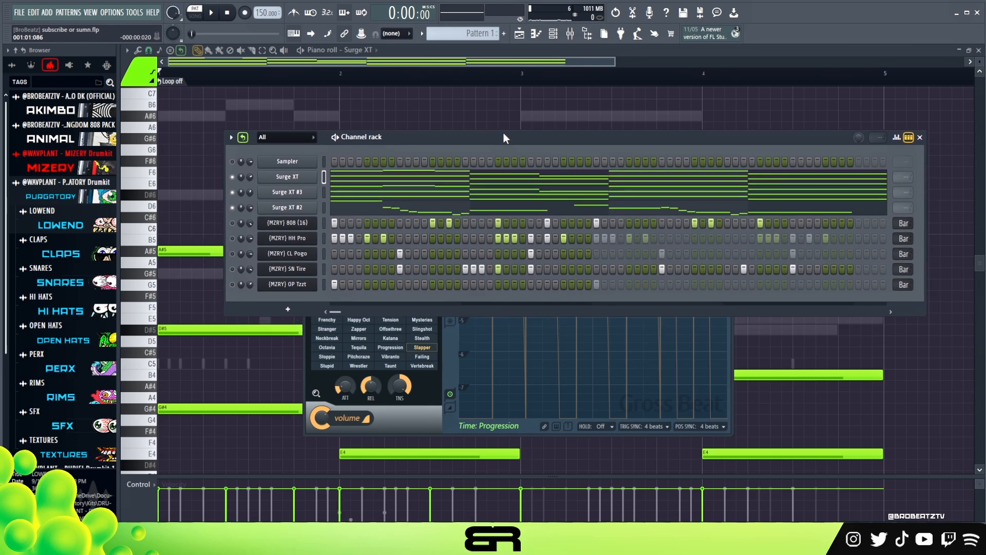
left_click(241, 238, "ctrl")
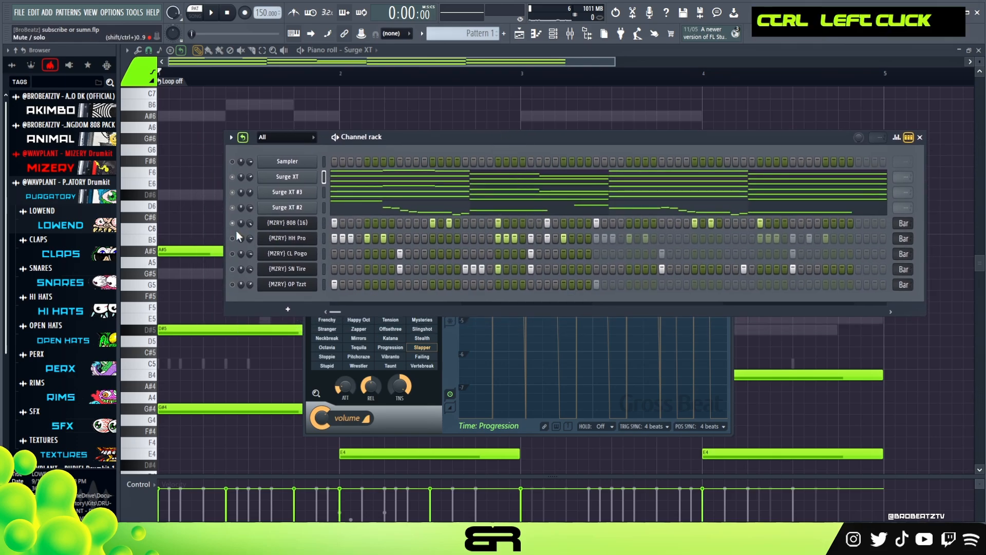
double_click(233, 269)
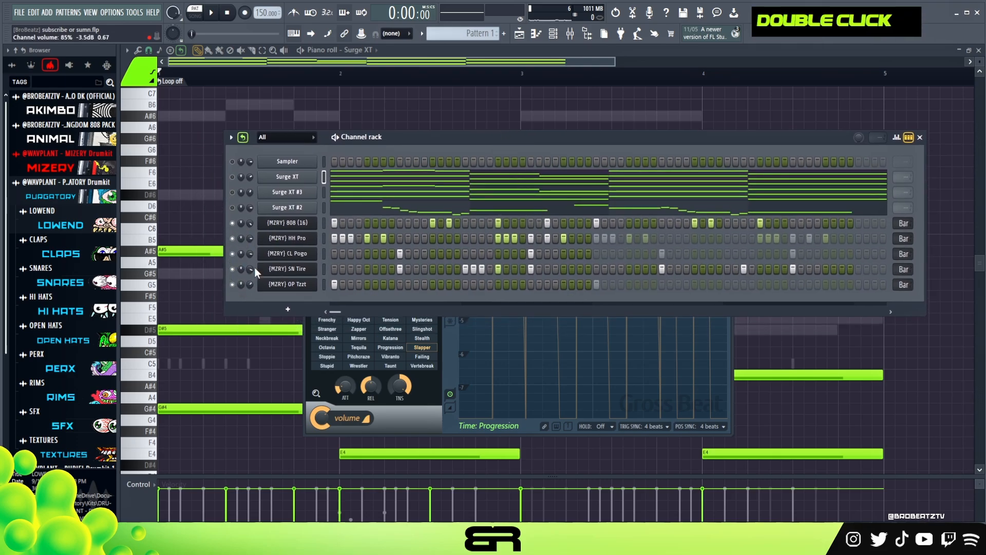
left_click_drag(383, 135, 376, 127)
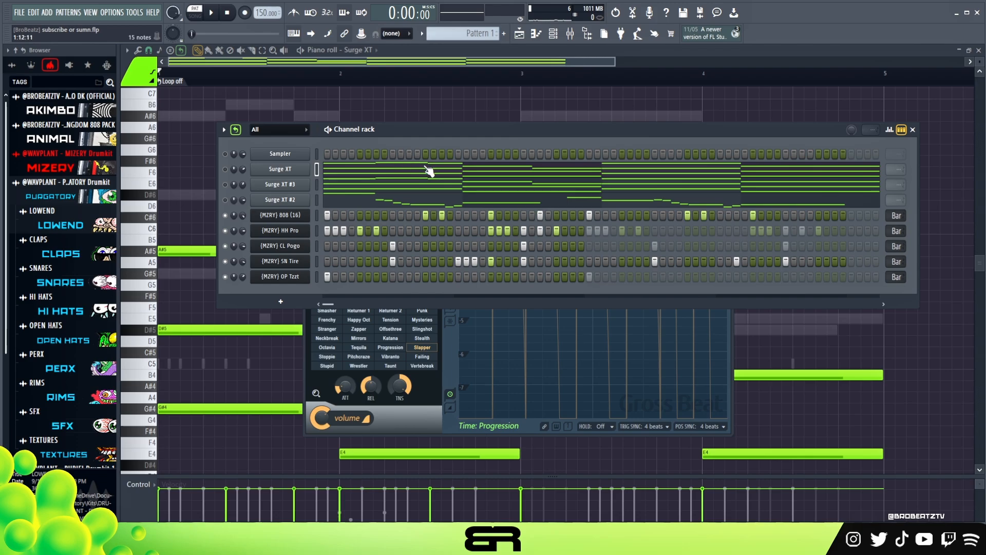
key("space")
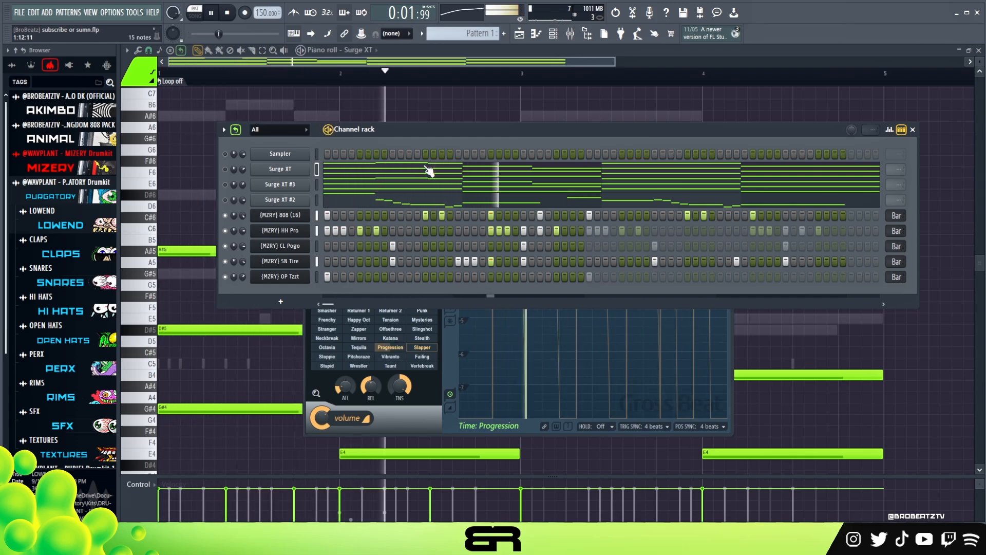
key("space")
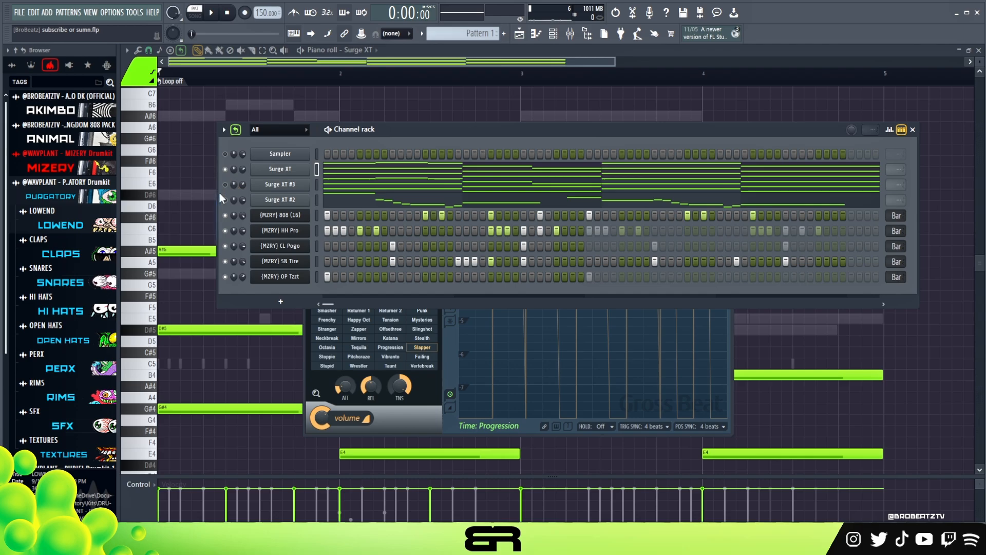
Step: Play the beat with Surge XT and the drums, and unmute the Surge XT #3 and Surge XT #2 channels
key("space")
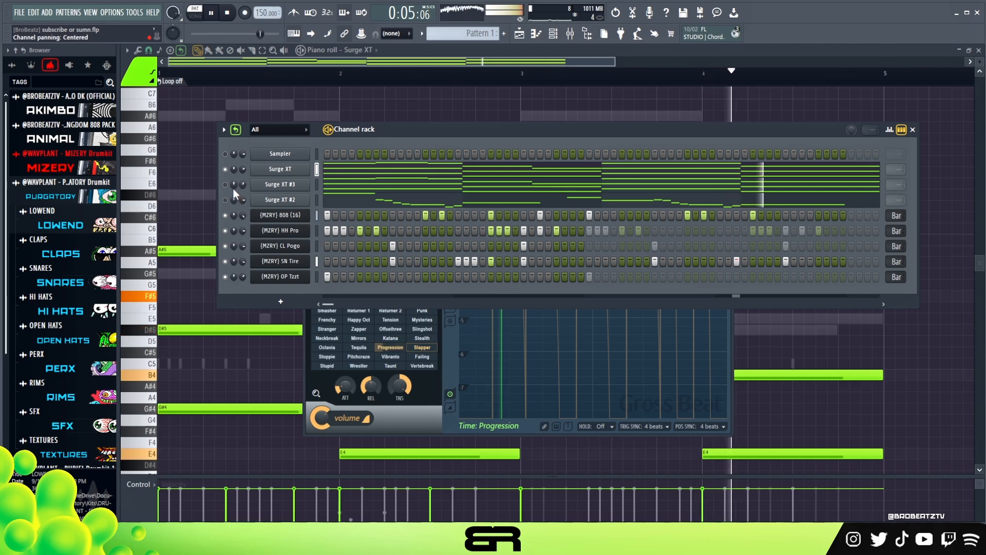
left_click(225, 184)
left_click(226, 200)
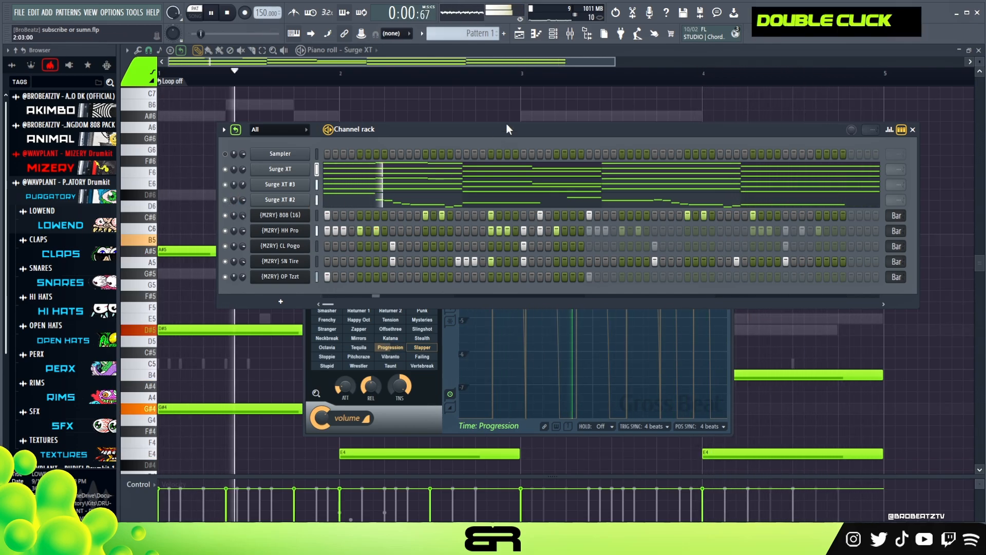
Step: Stop playback, load the Juggling Science preset in the LEAD track's Gross Beat and select the Katana time pattern
left_click(575, 35)
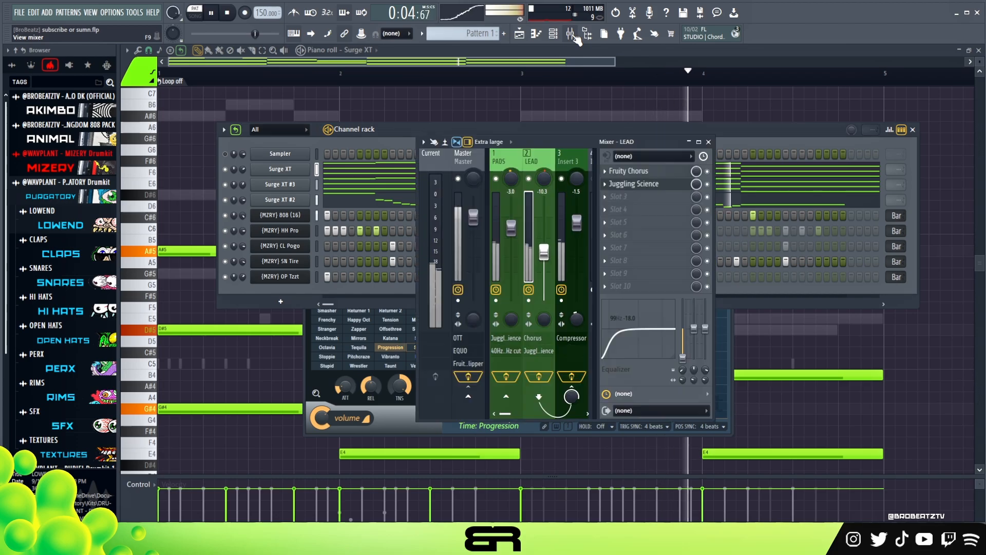
key("space")
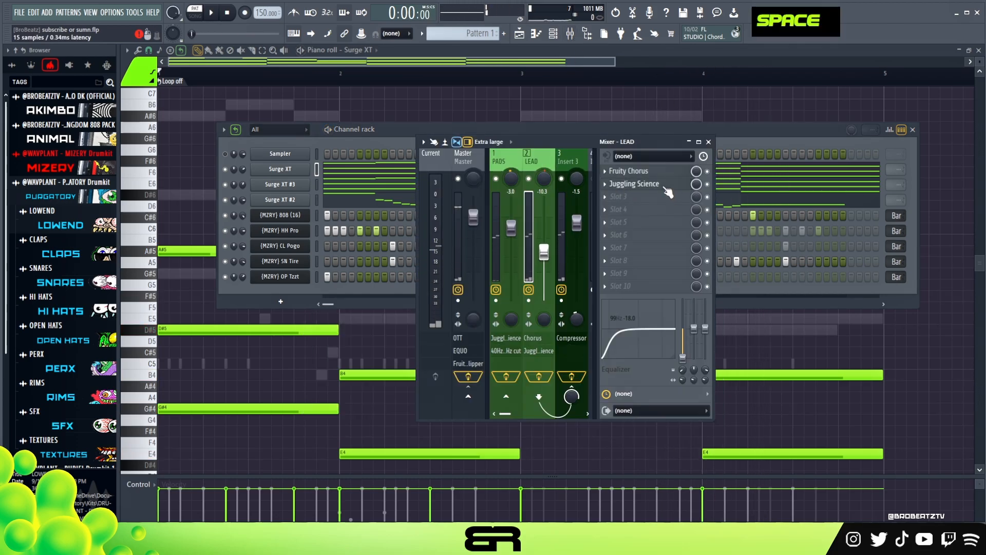
double_click(661, 183)
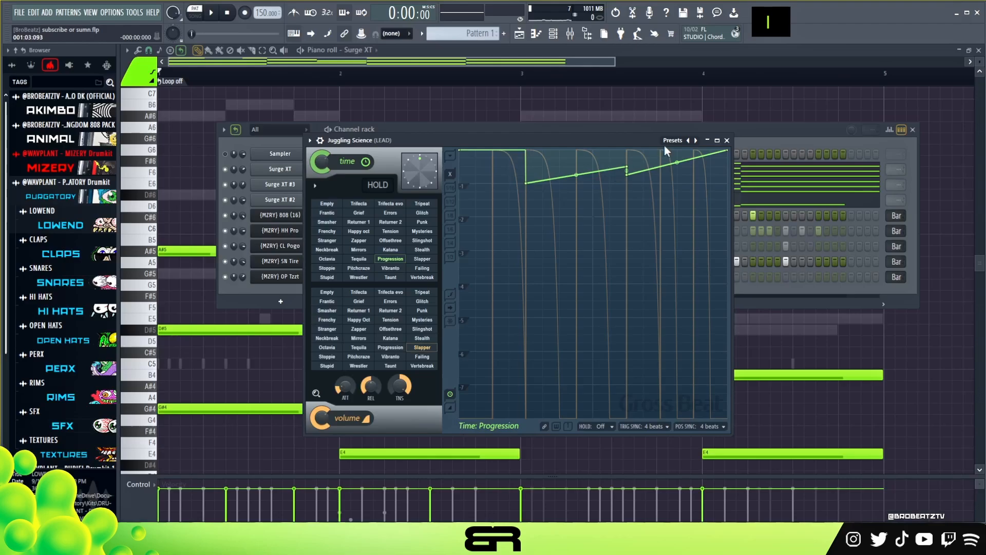
left_click(806, 40)
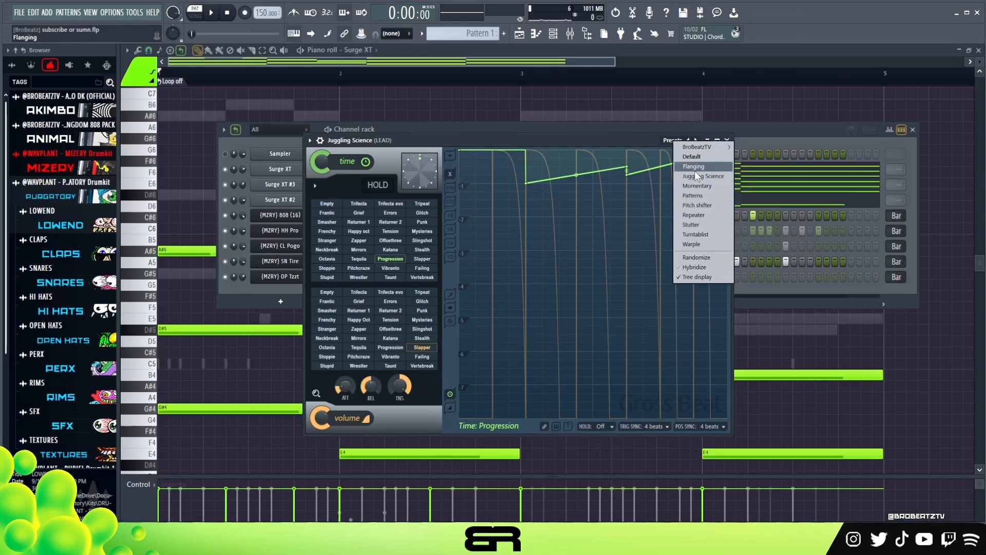
left_click(693, 168)
left_click(671, 140)
left_click(687, 177)
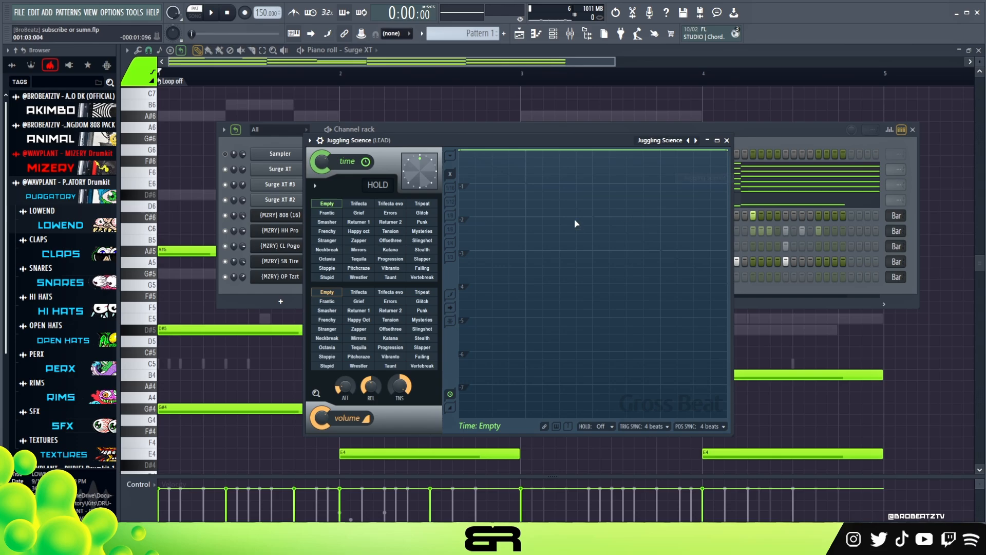
left_click(367, 241)
left_click(394, 251)
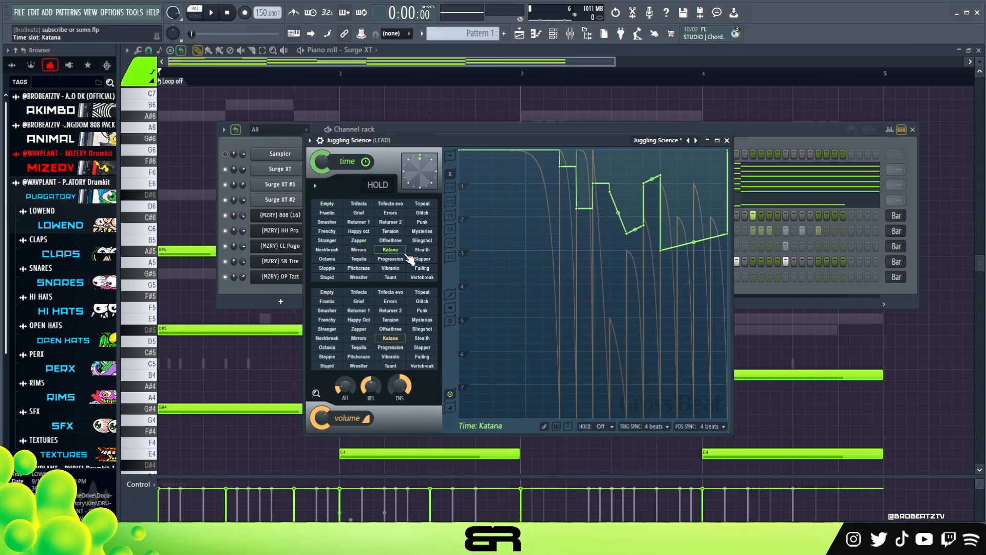
Step: Mute the drum channels so only the three Surge XT channels are active, and reopen the LEAD track's Juggling Science effect
left_click(226, 169, "ctrl")
left_click(225, 185)
left_click(226, 200)
left_click(570, 34)
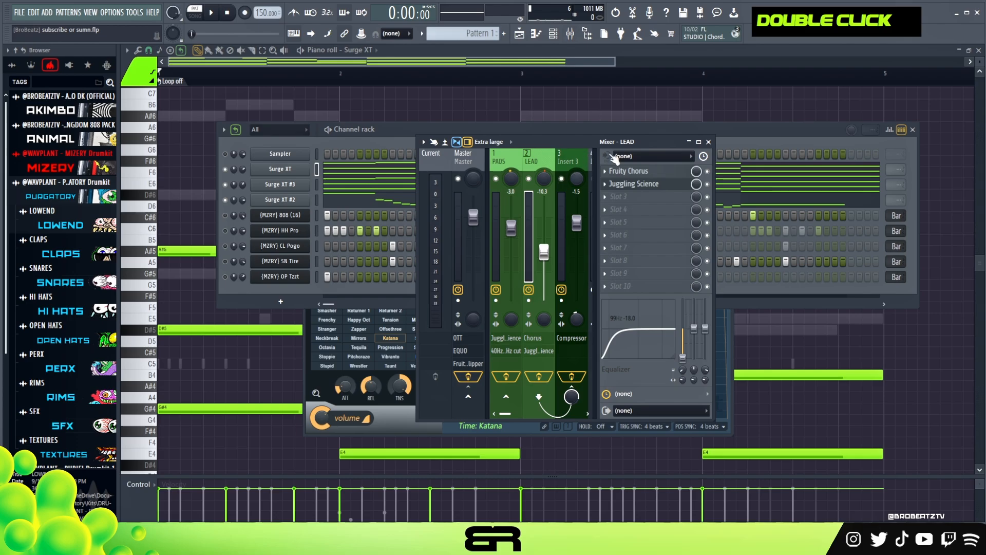
double_click(637, 185)
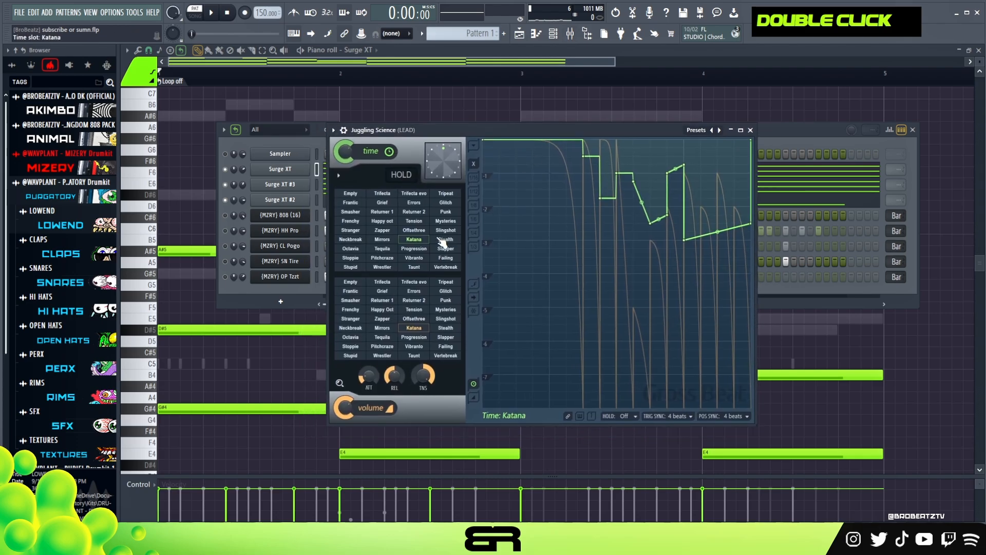
Step: Audition the Katana, Progression and Slapper time patterns on the LEAD melody, keeping Slapper selected
key("space")
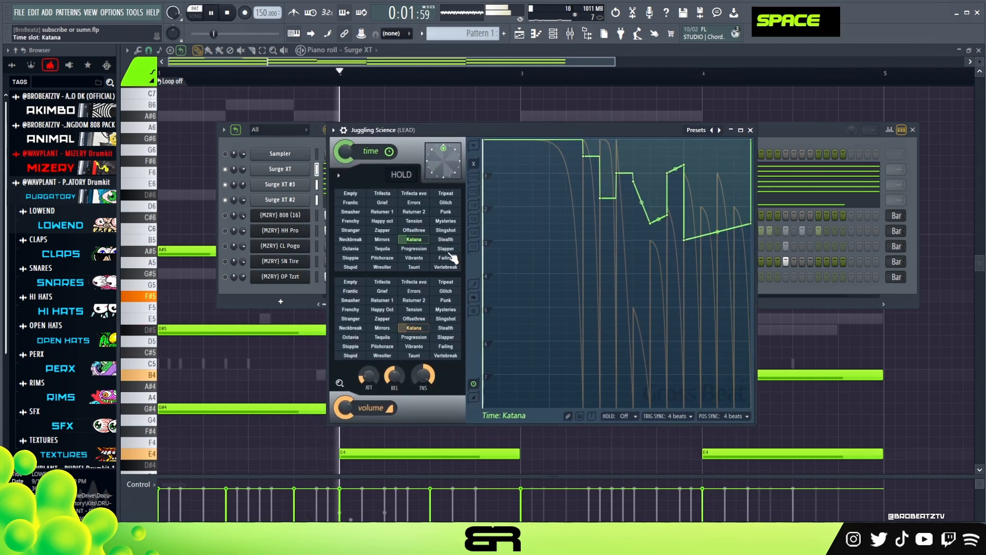
left_click(420, 249)
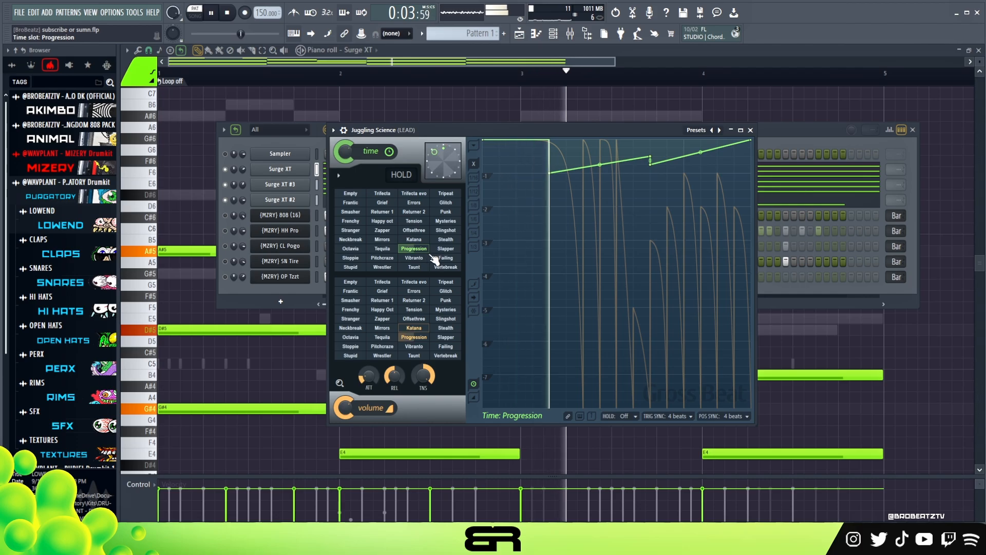
left_click(445, 249)
key("space")
key("space")
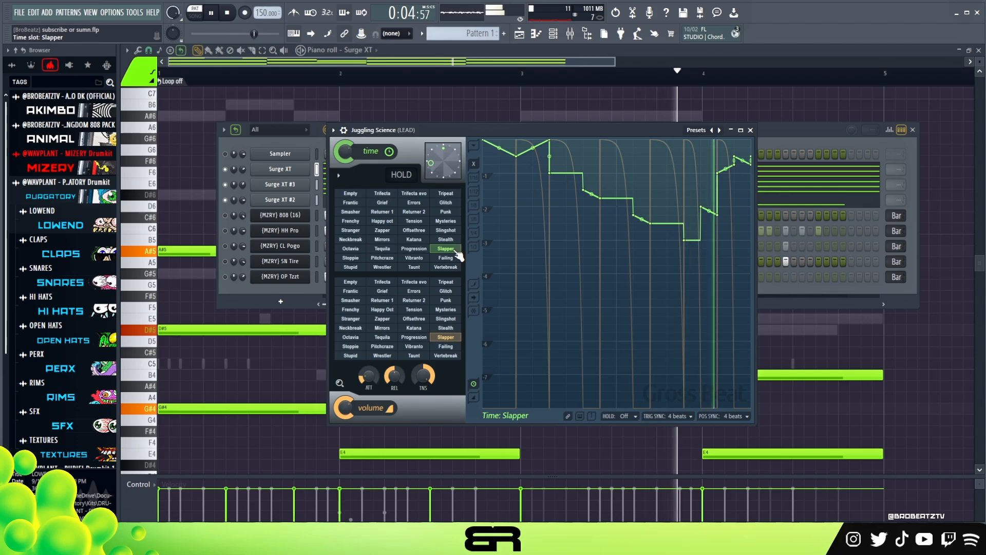
Step: Unmute the five drum channels, play the full beat with the Slapper pattern and set the tempo to 135 BPM
left_click(225, 216)
left_click(224, 231)
left_click(225, 246)
left_click(225, 261)
left_click(225, 277)
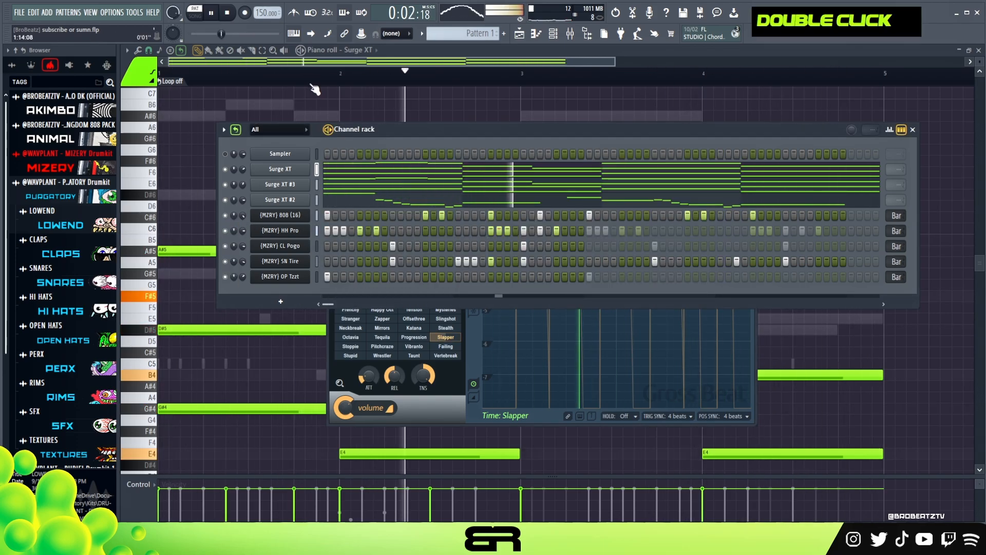
key("space")
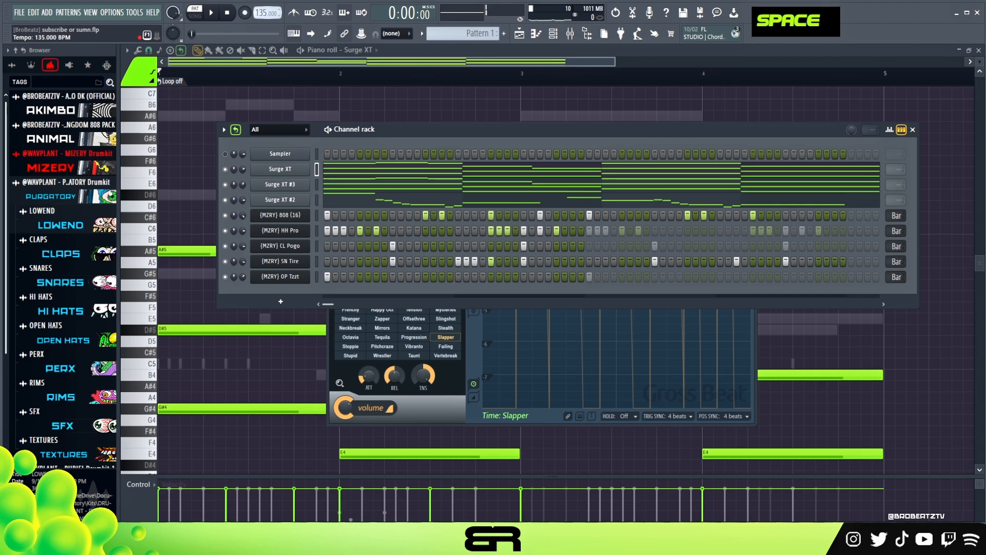
Step: Open the 808 channel in the piano roll and add a G#5 note on the second beat of bar 1
right_click(308, 215)
left_click(345, 217)
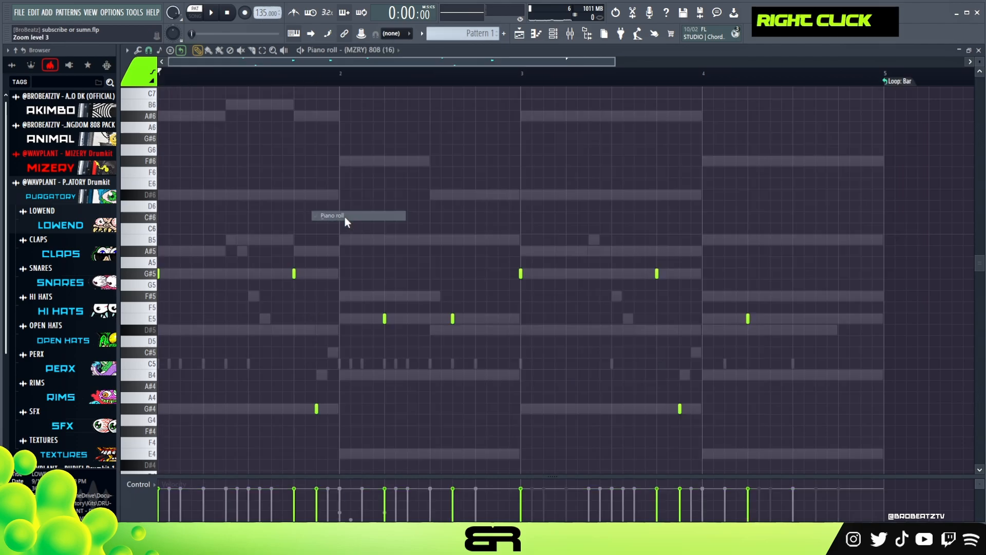
double_click(202, 274)
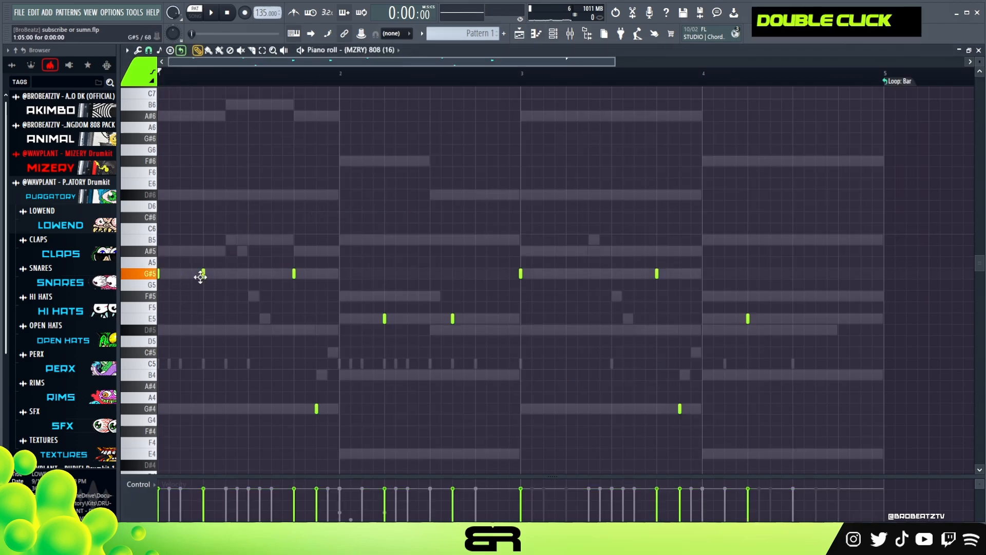
Step: Play the 808 pattern, then add a G#5 note at the middle of bar 3 and raise it an octave to G#6
key("space")
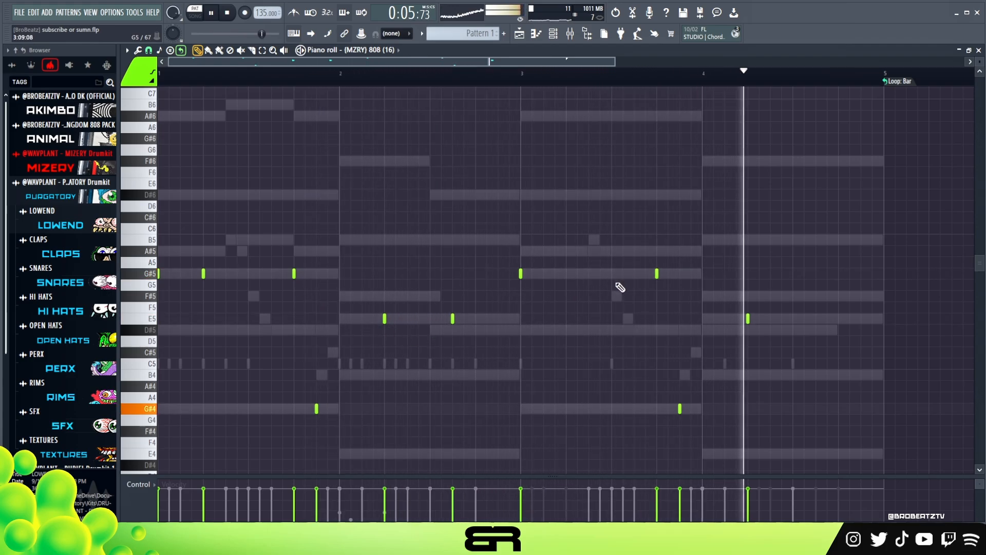
key("space")
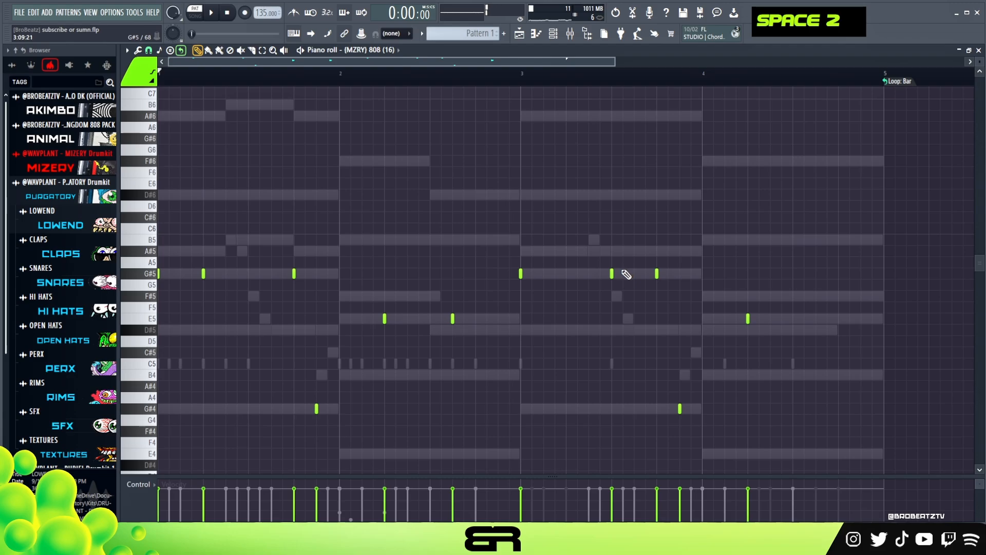
left_click(612, 273, "ctrl")
key("ctrl+Up")
right_click(629, 163)
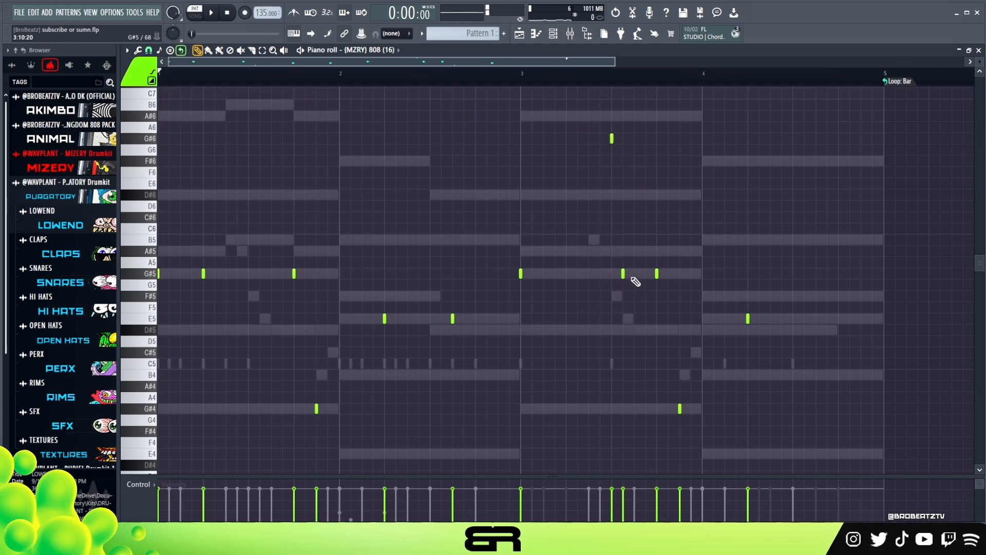
Step: Try a short G#5 note between the G#6 and the last G#5 in bar 3, playing from late bar 2
right_click(623, 274)
left_click(636, 275)
double_click(488, 77)
key("space")
right_click(636, 341)
key("space")
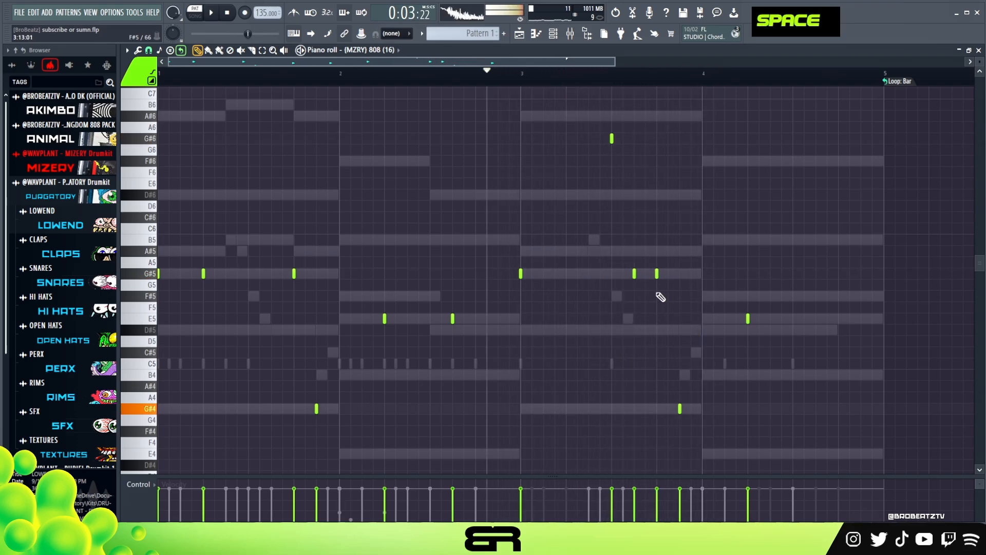
Step: Replace the short trial note with a longer G#5 just before the last G#5 in bar 3 and audition it
left_click(636, 274, "alt")
mouse_move(656, 278)
left_mouse_down()
mouse_move(630, 275)
mouse_move(647, 277)
left_mouse_up()
key("space")
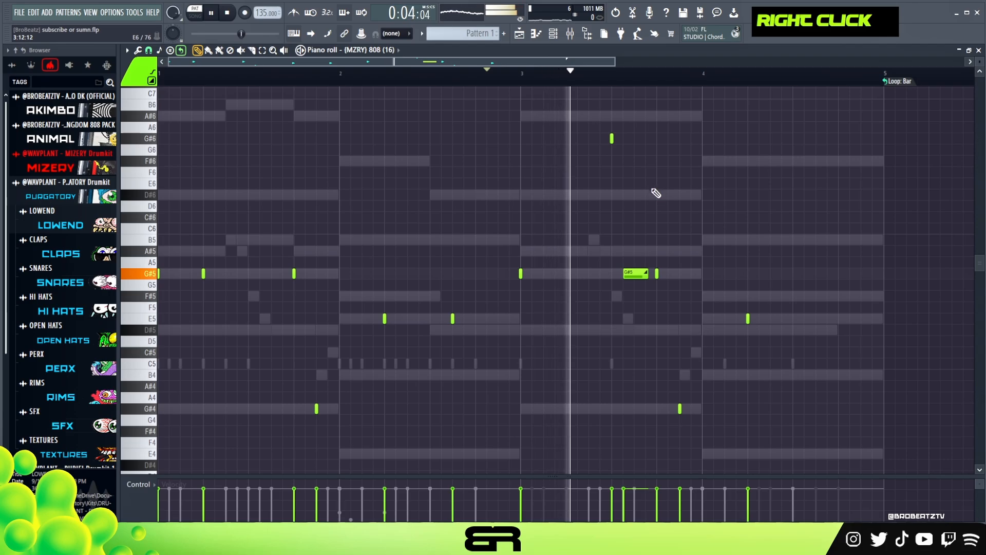
key("space")
Step: Lower the long trial note an octave to G#4, audition it, and delete both the G#4 and G#6 trial notes
left_click(637, 273, "ctrl")
key("ctrl+Down")
key("ctrl+space")
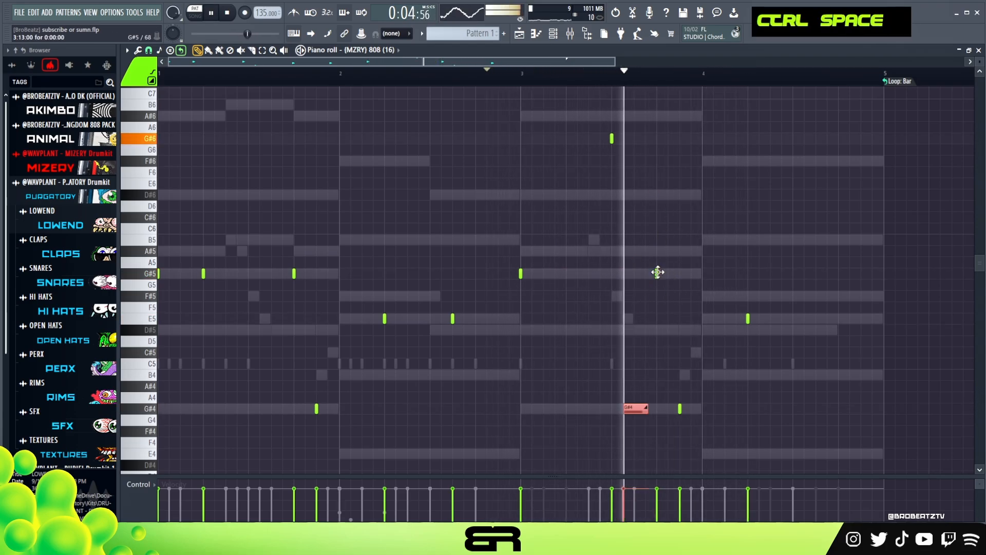
right_click(636, 409)
key("space")
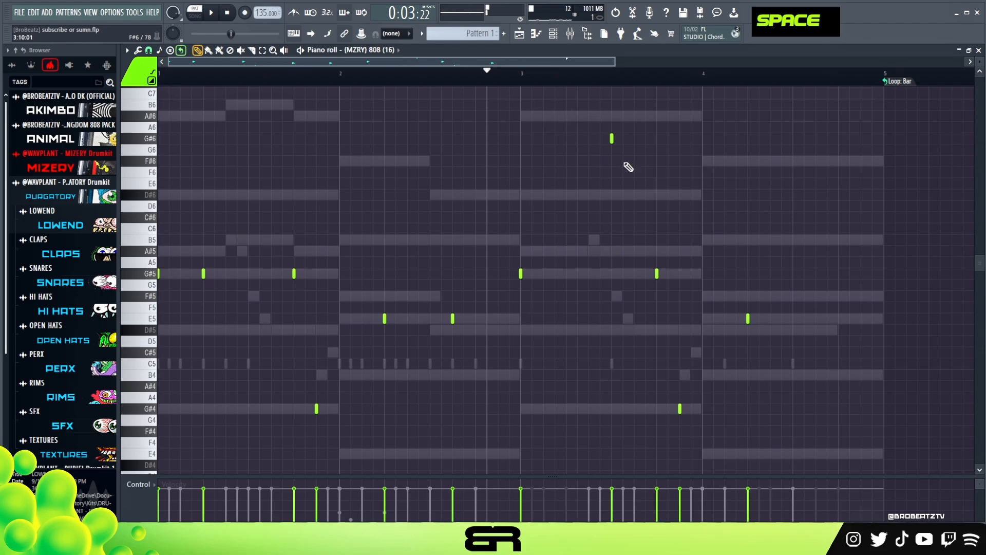
right_click(611, 138)
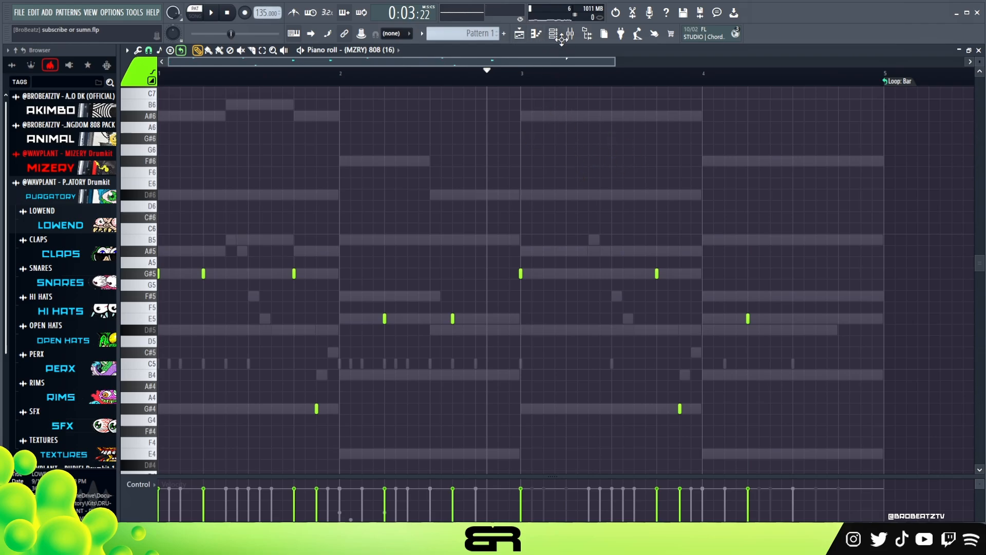
Step: Set the tempo to 150 BPM, remove the G#5 note on the second beat of bar 1, and play the beat
left_click(571, 36)
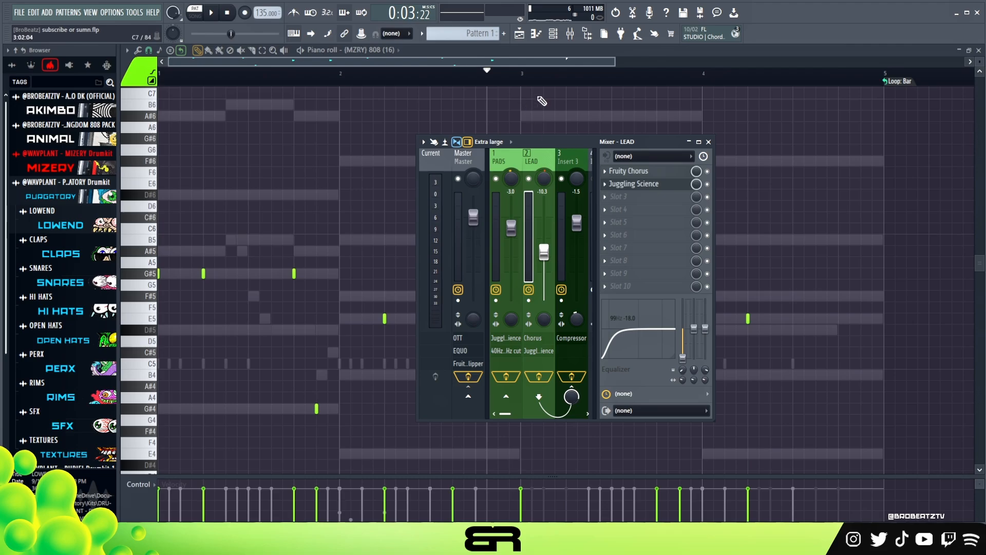
left_click(557, 36)
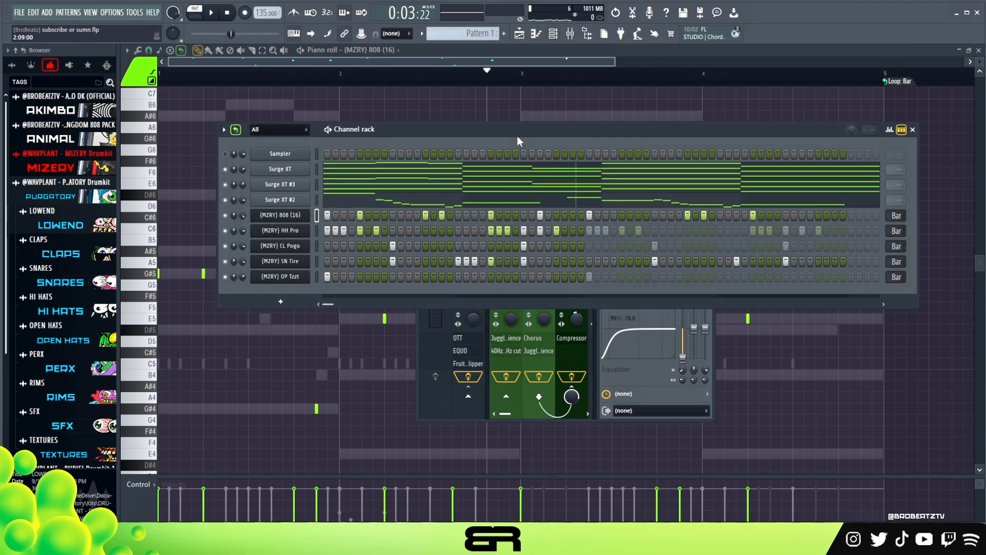
left_click_drag(517, 140, 536, 178)
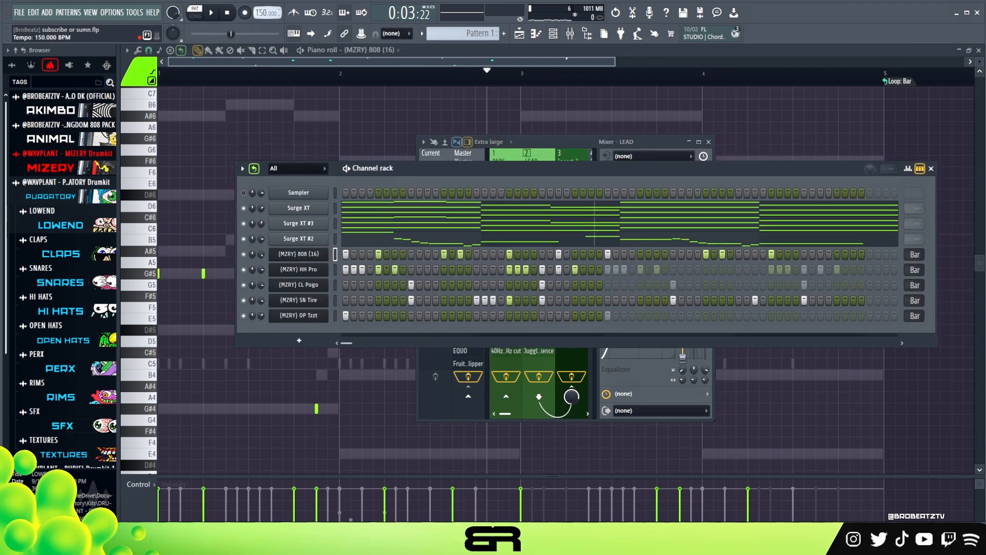
right_click(313, 121)
key("space")
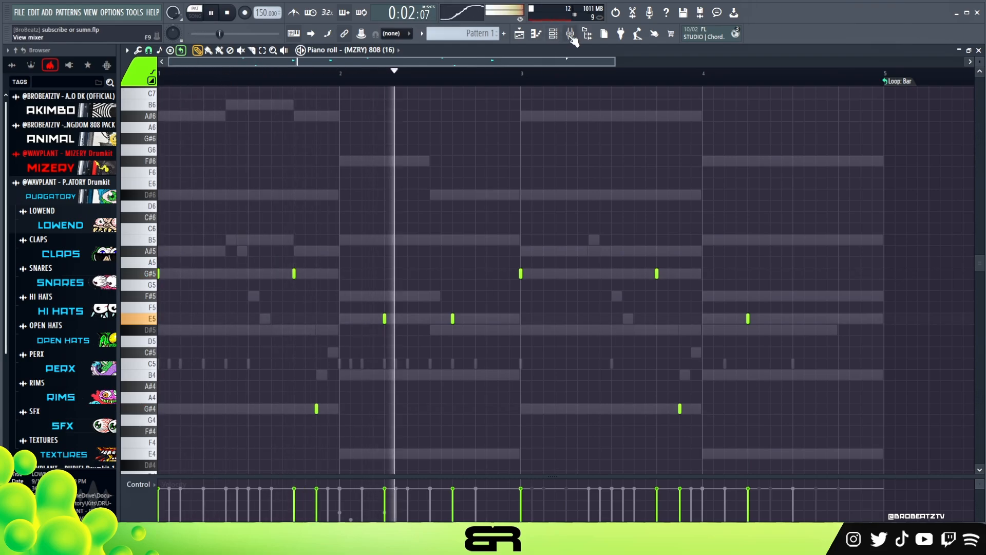
Step: Stop playback, open the LEAD track's Juggling Science effect and select the Progression time pattern
left_click(570, 33)
key("space")
double_click(641, 186)
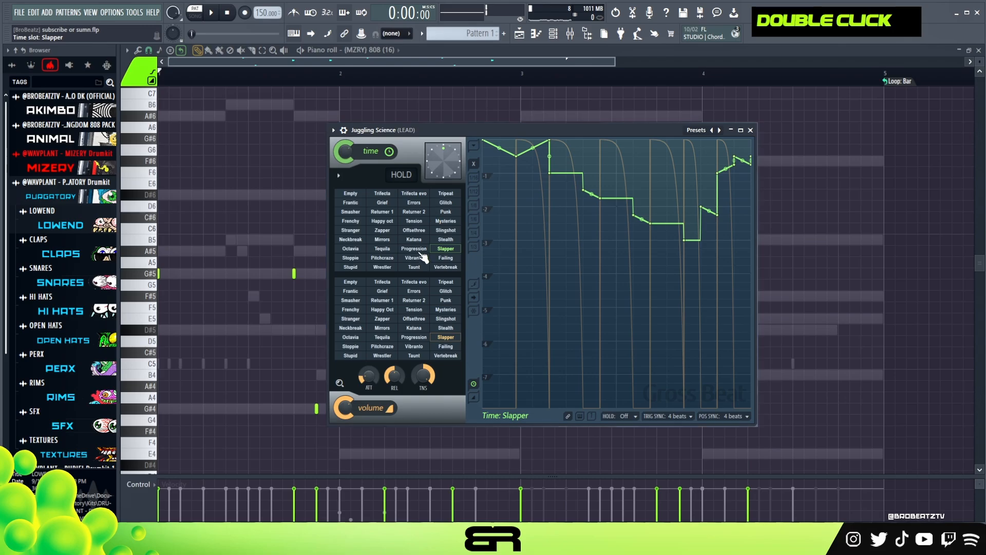
Step: Open the PADS track's Juggling Science effect, select the Zapper time pattern, and play the beat
left_click(576, 43)
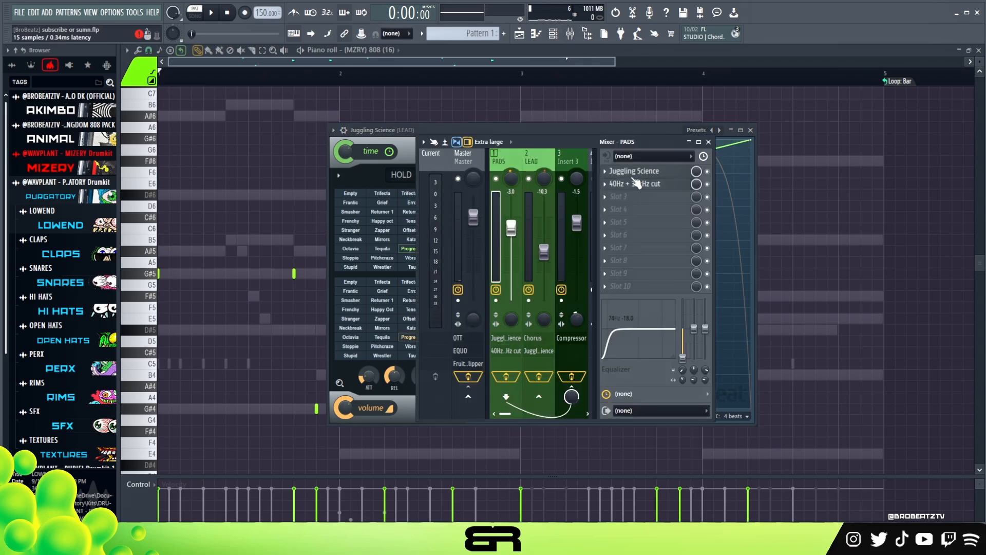
double_click(638, 172)
left_click_drag(596, 235, 550, 161)
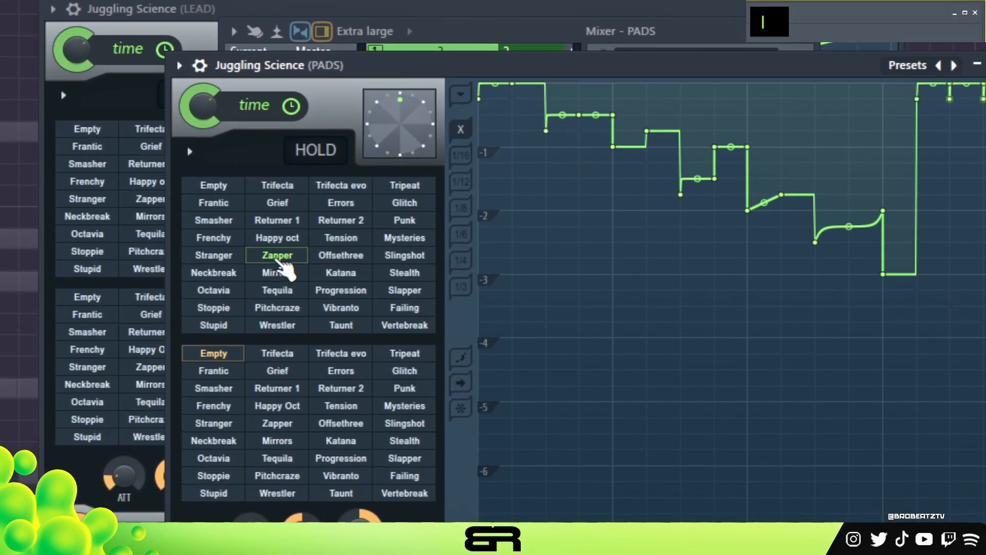
key("space")
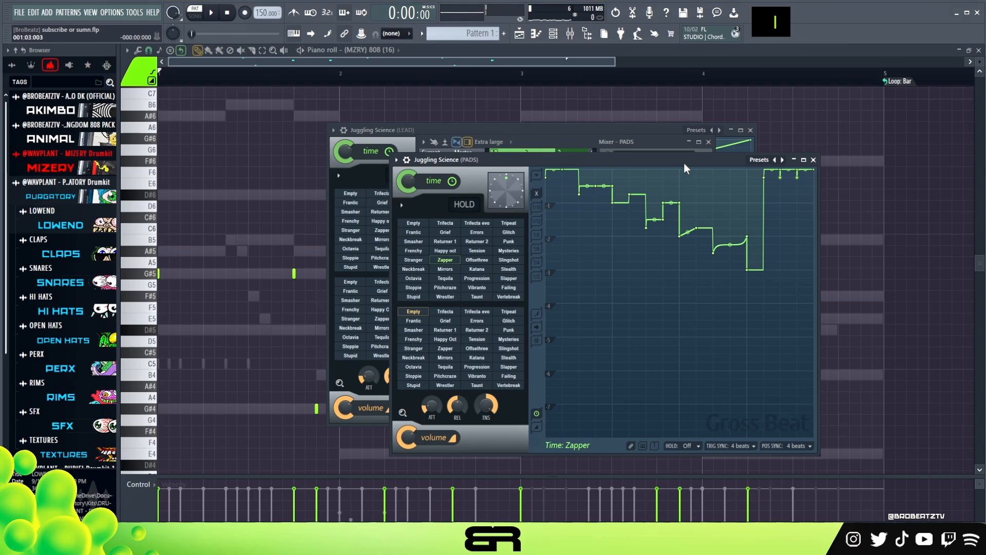
left_click_drag(689, 159, 660, 131)
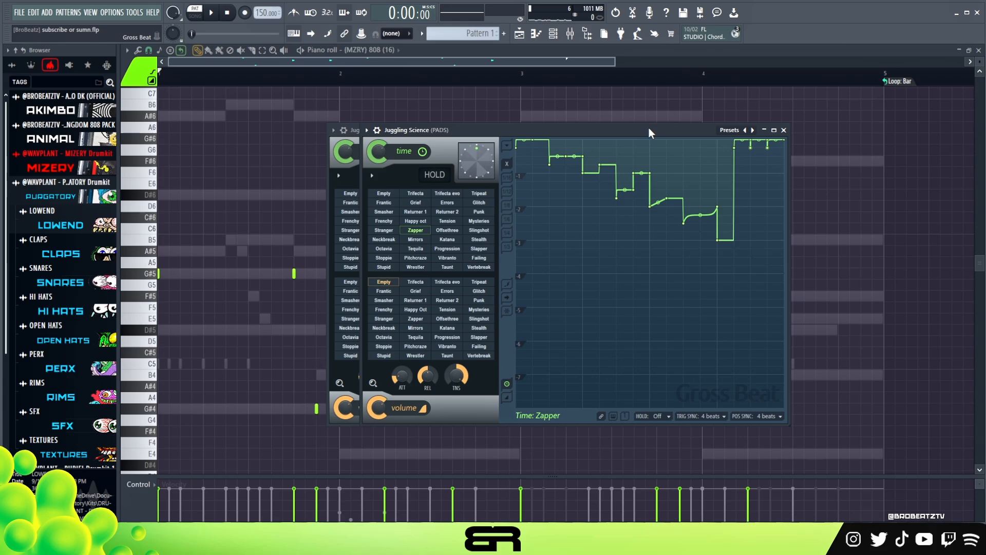